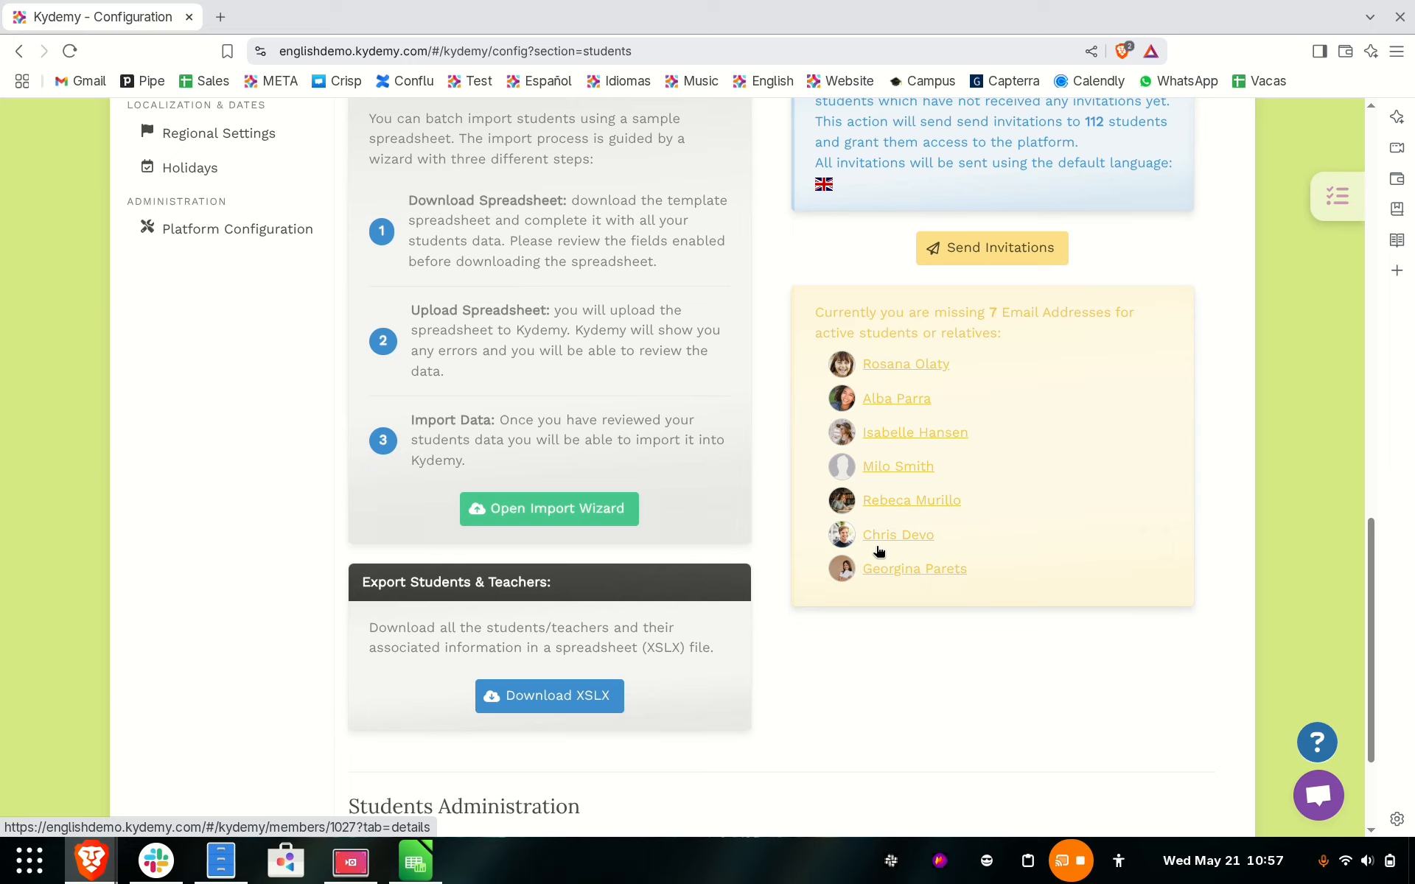
# Open the student import wizard and exclude the Date of Birth, Username, Password and Registration Date columns from the template spreadsheet.
pyautogui.click(576, 514)
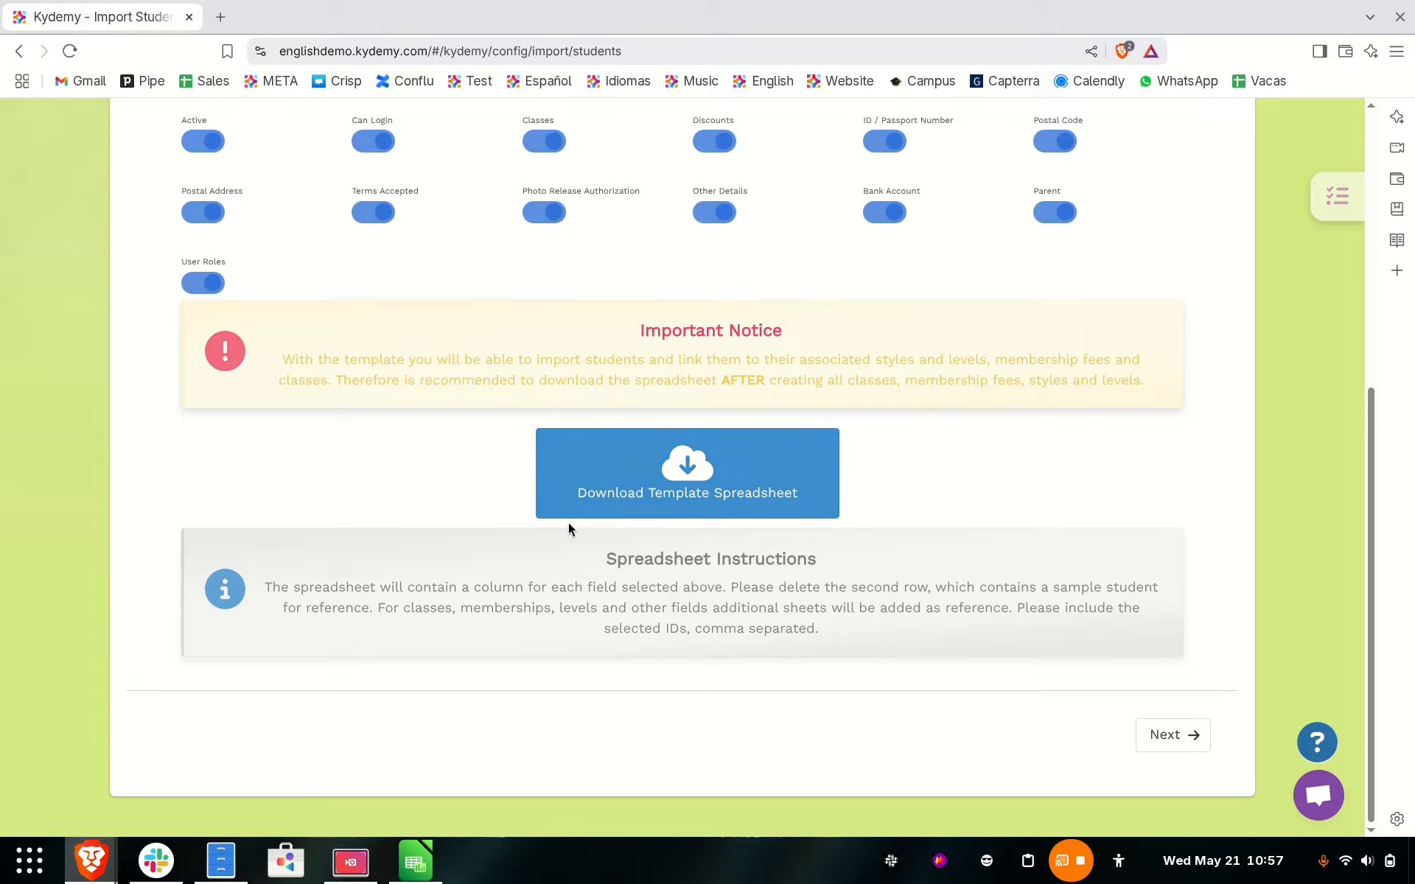
pyautogui.scroll(4, 568, 523)
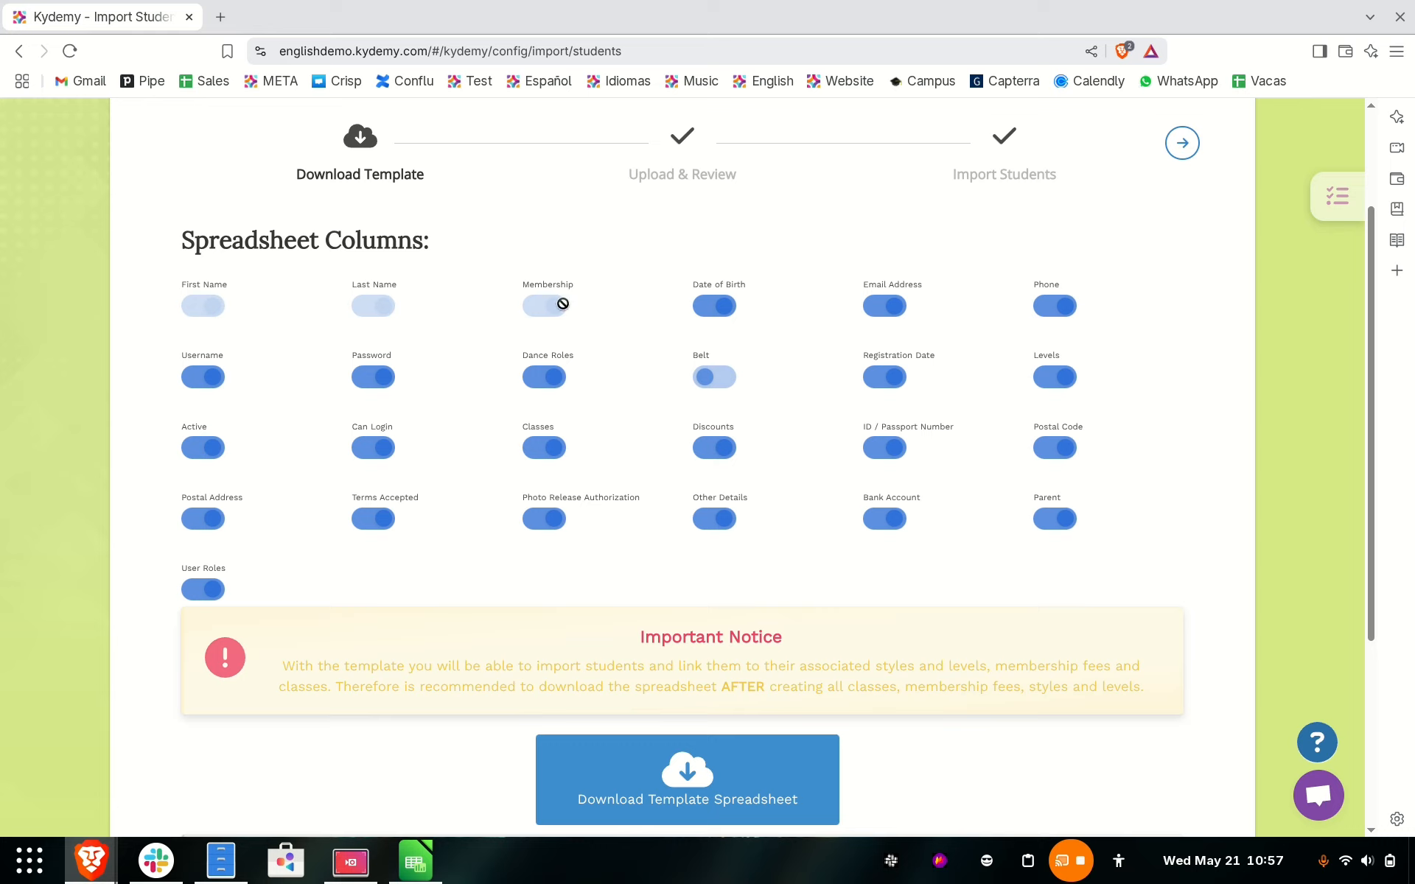
pyautogui.click(711, 306)
pyautogui.click(210, 378)
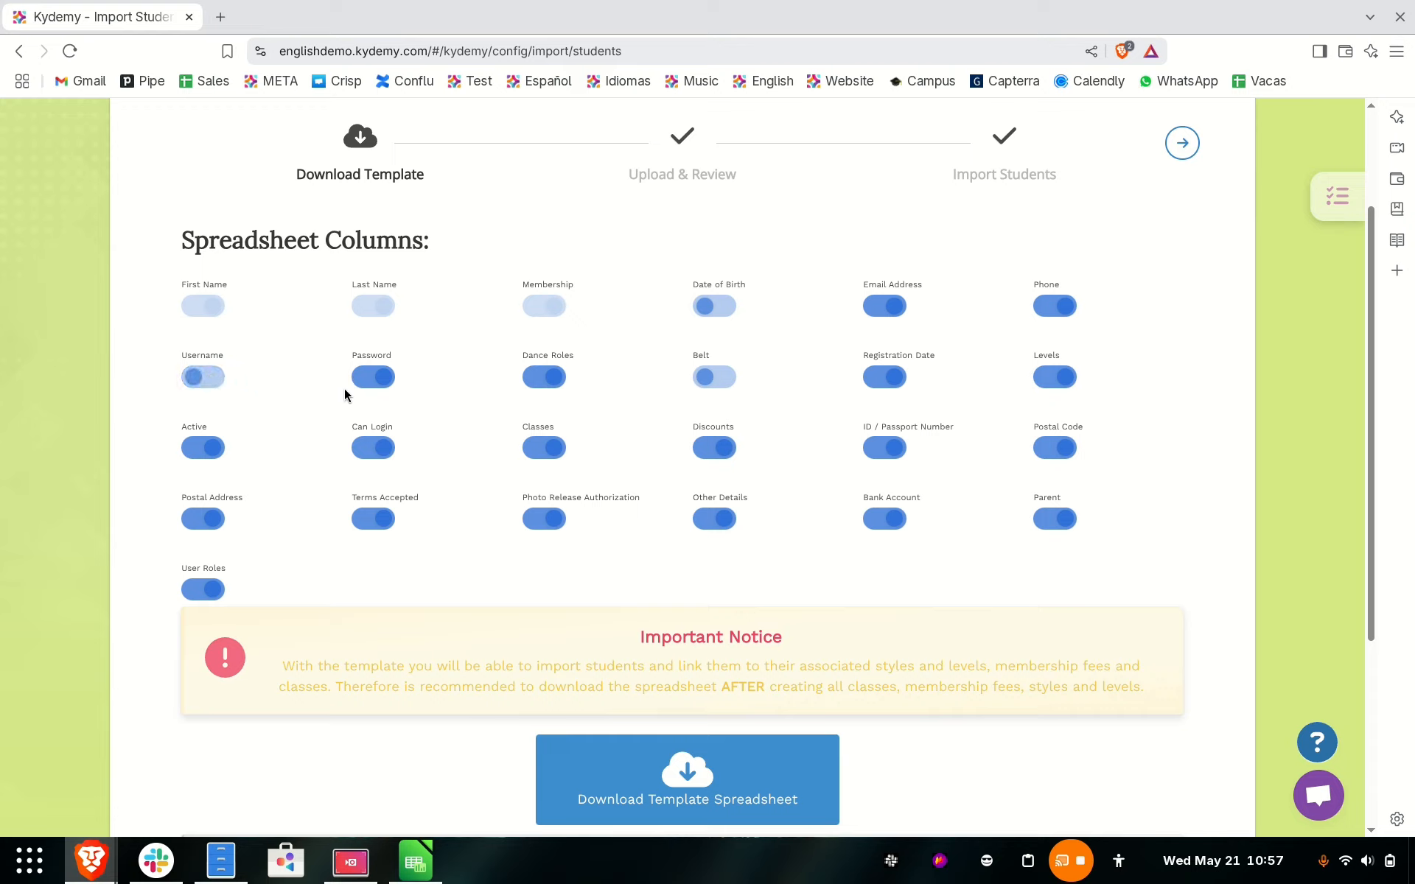
pyautogui.click(371, 381)
pyautogui.click(896, 378)
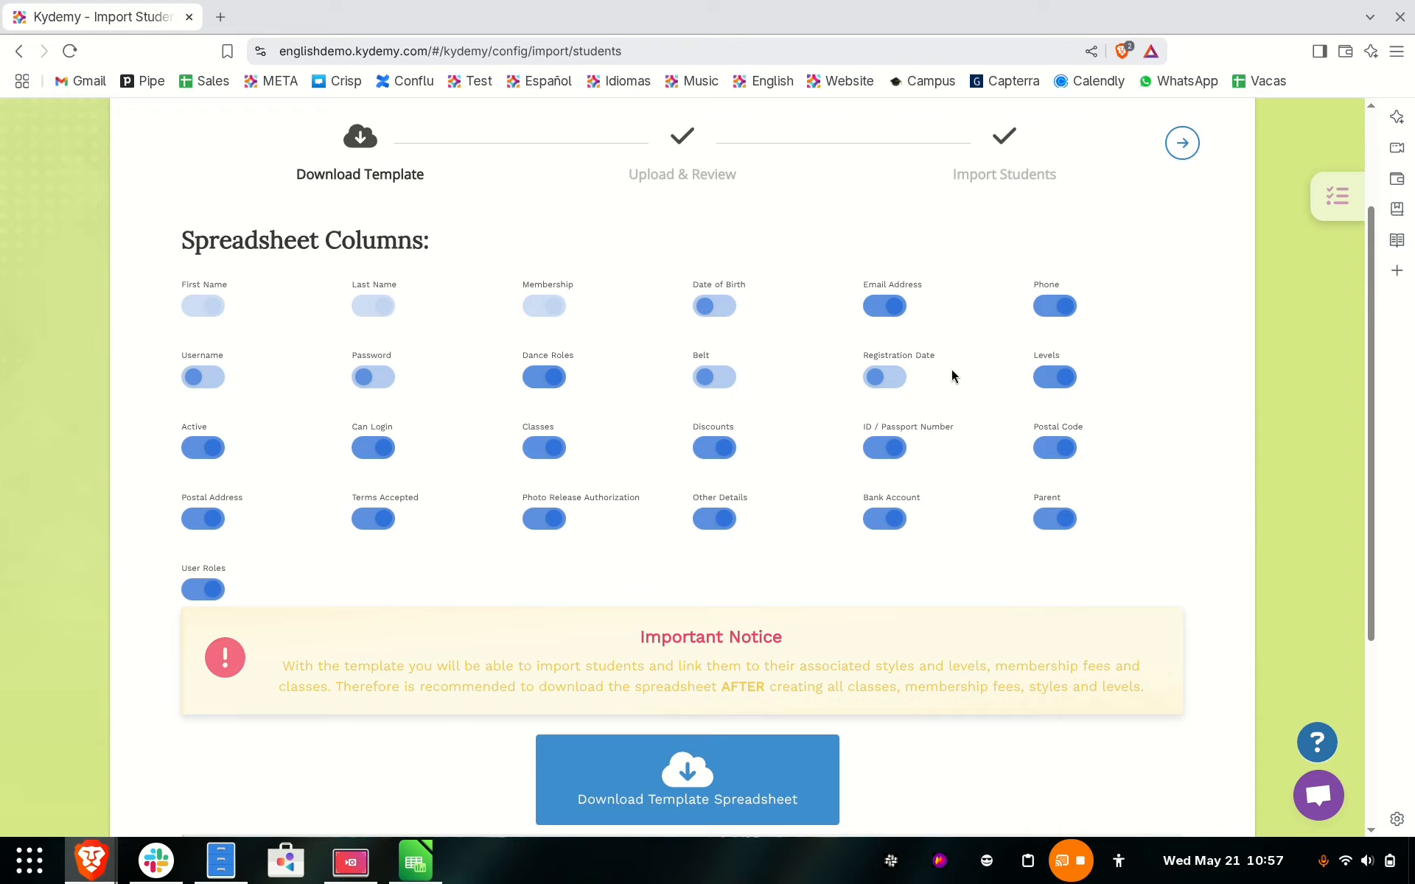
# Exclude the ID / Passport Number, Other Details, Bank Account and Parent columns from the template spreadsheet.
pyautogui.click(885, 449)
pyautogui.click(719, 519)
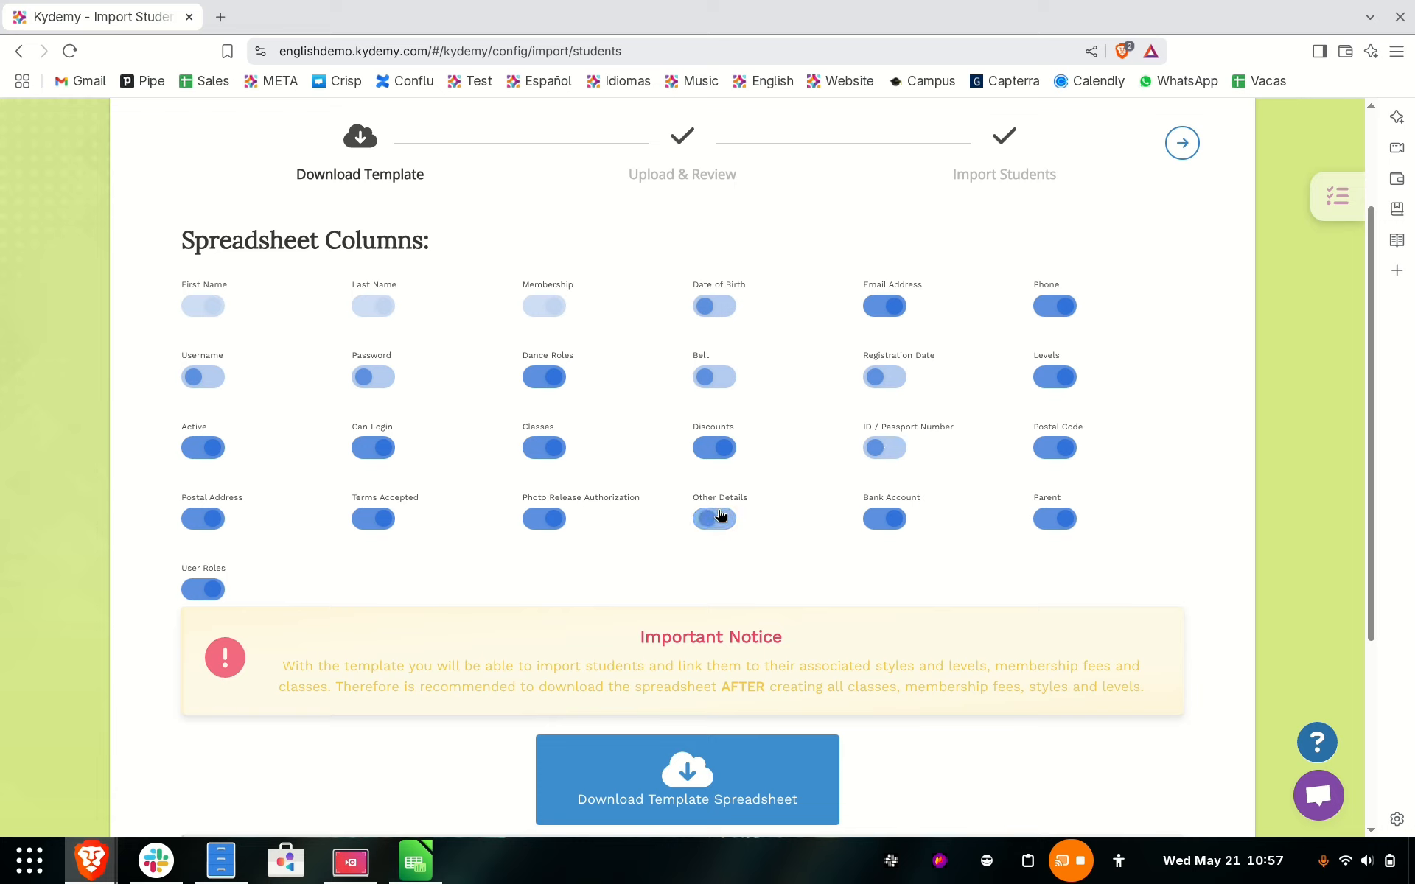
pyautogui.click(883, 519)
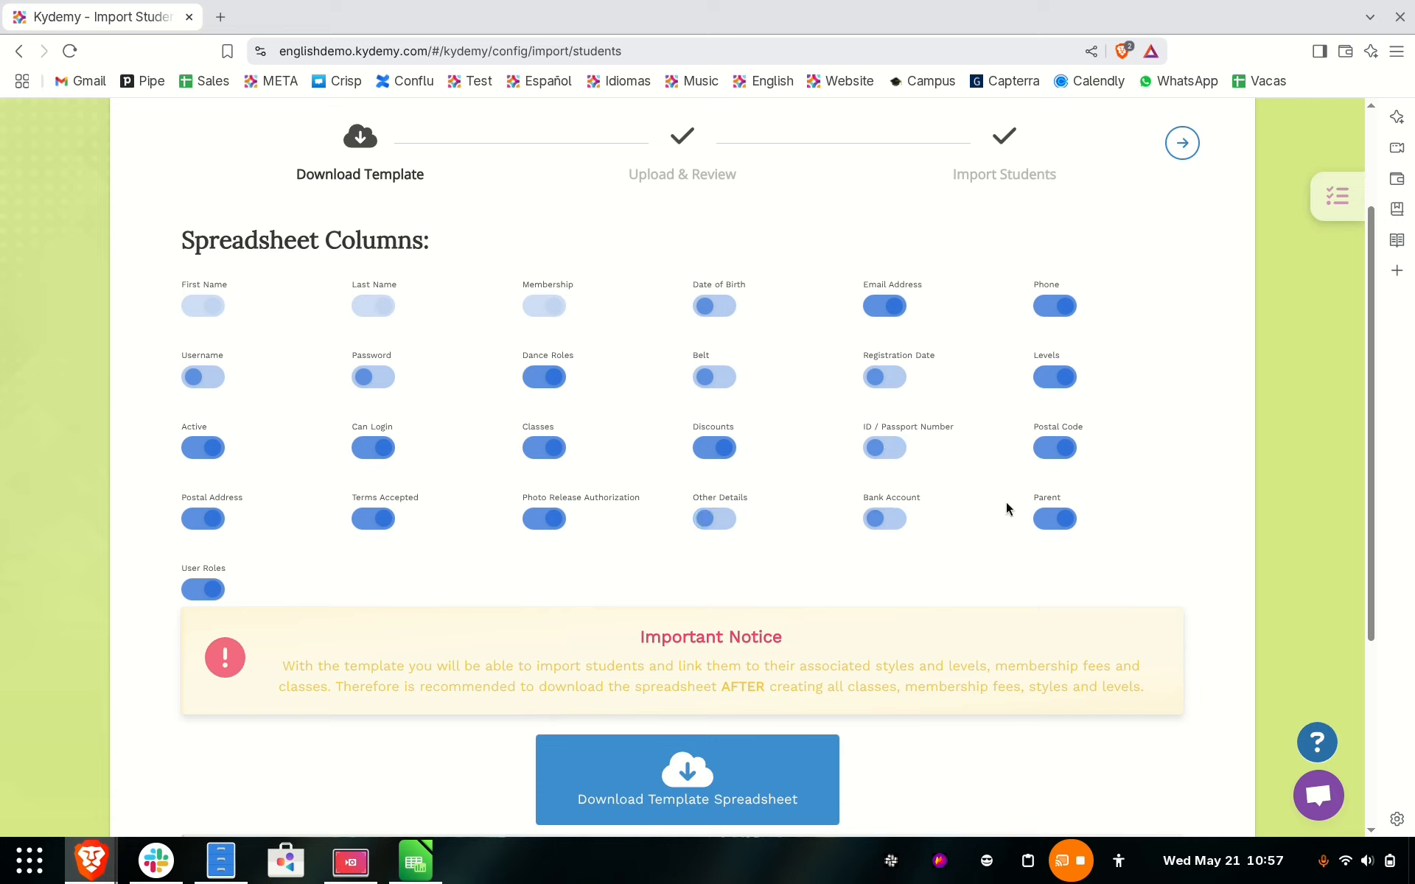
pyautogui.click(1056, 519)
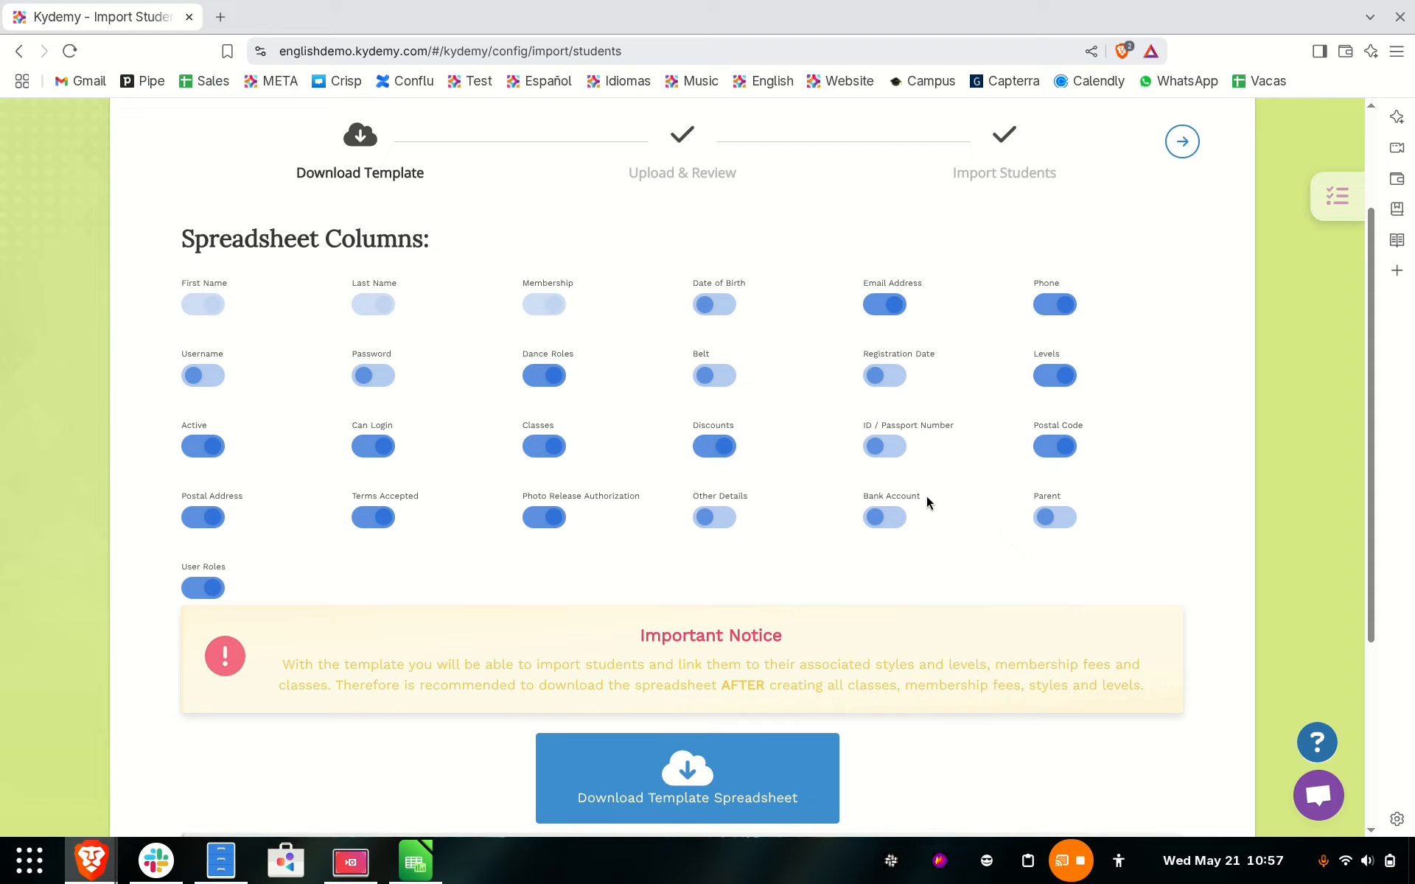
# Download the template spreadsheet as kydemy-import (1).xlsx in the Comprobantes folder and open it in LibreOffice Calc.
pyautogui.scroll(-3, 926, 497)
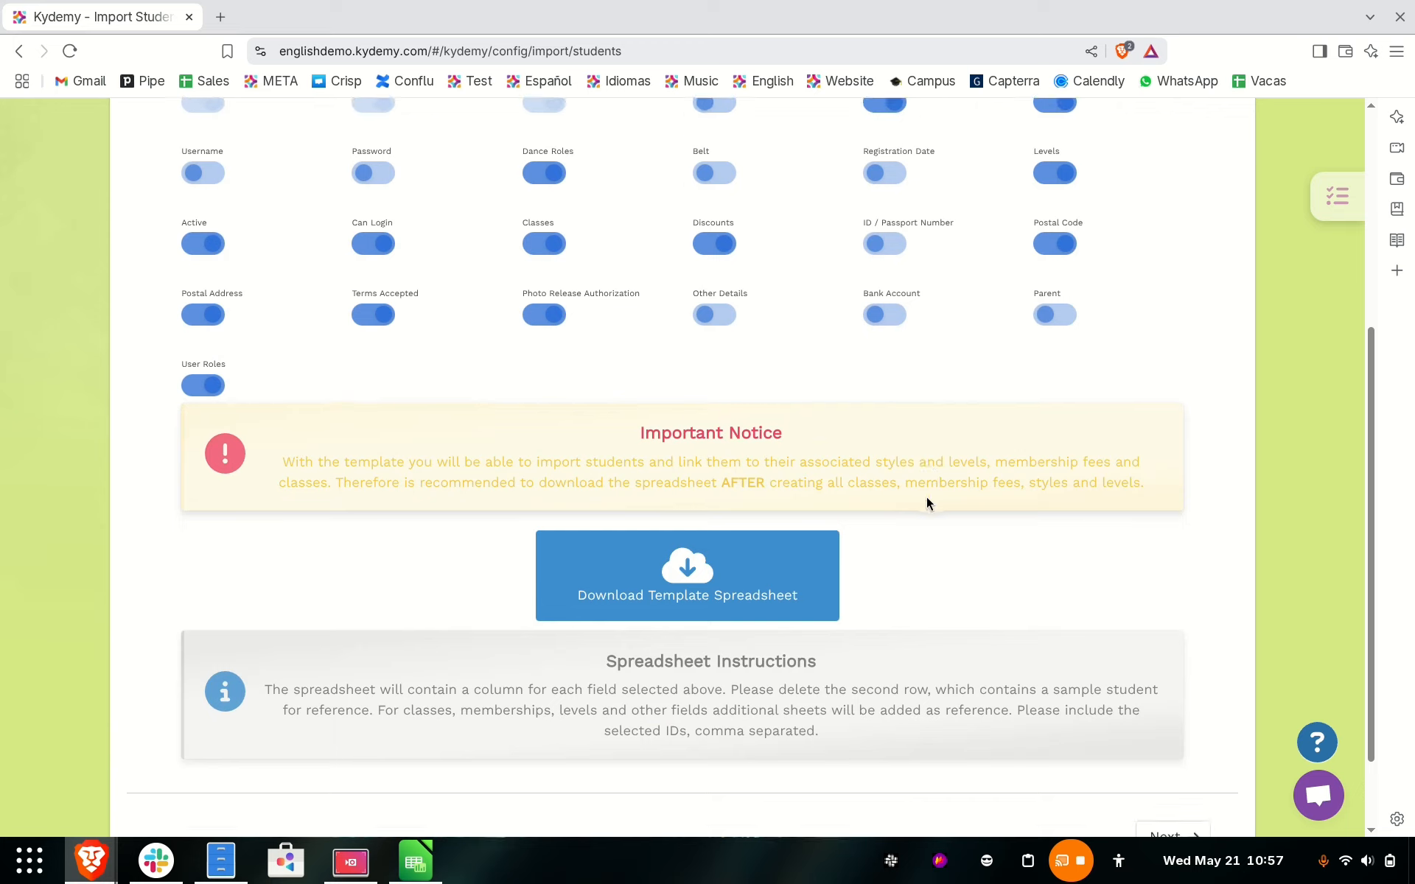
pyautogui.click(719, 584)
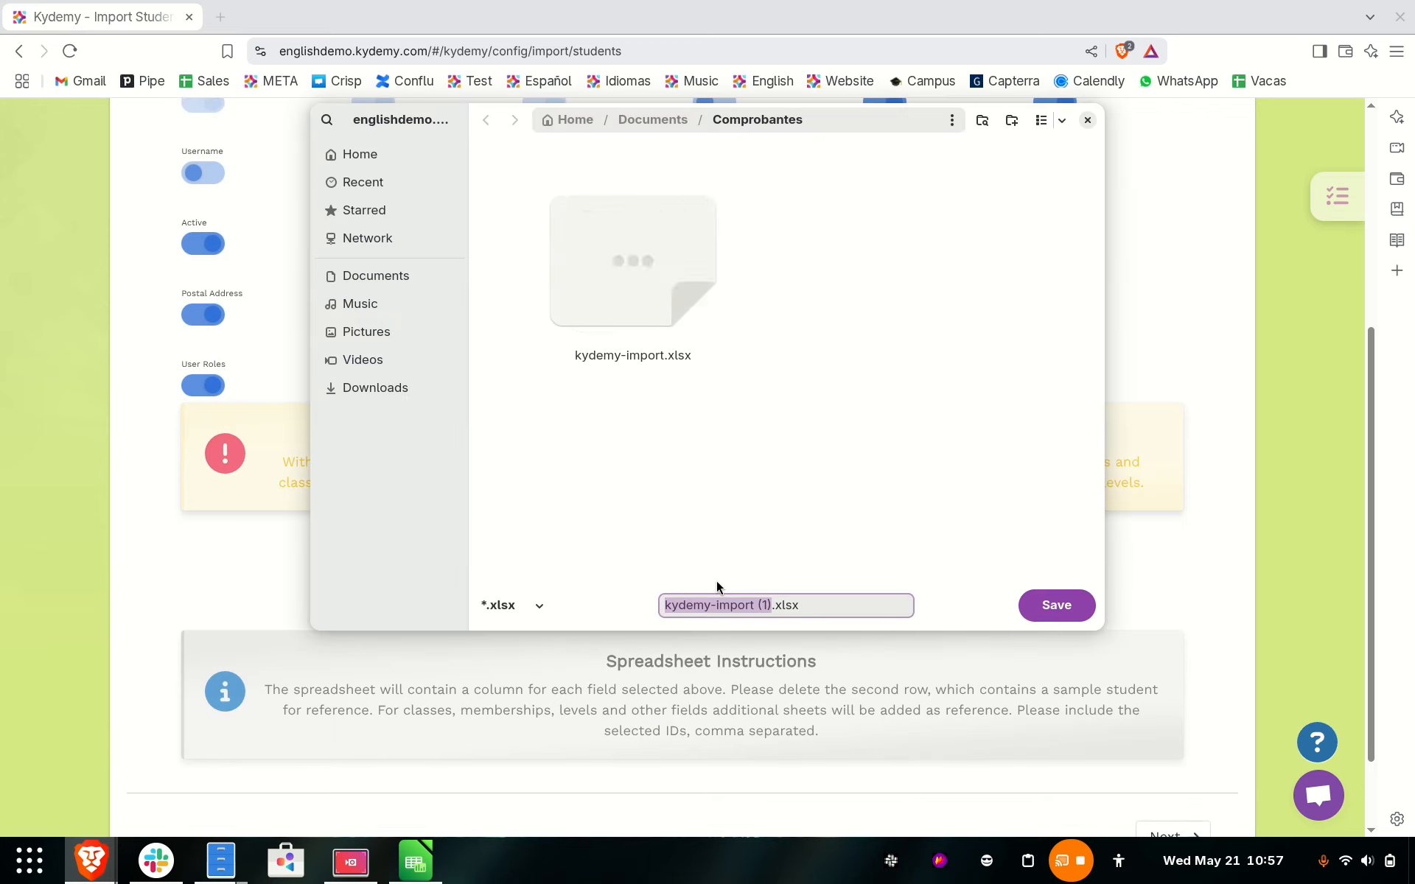
pyautogui.click(1064, 604)
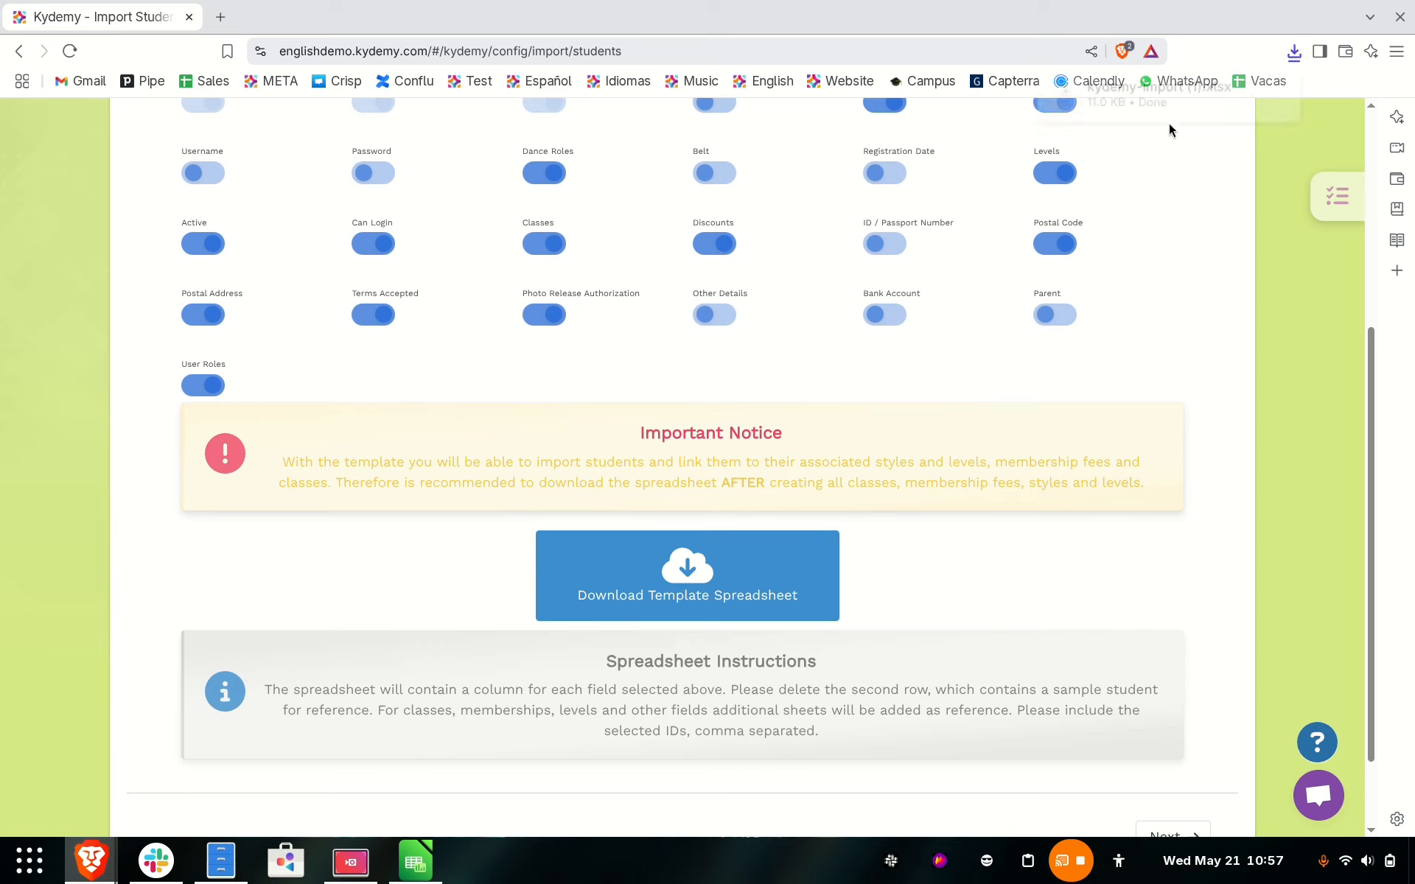
pyautogui.click(1167, 103)
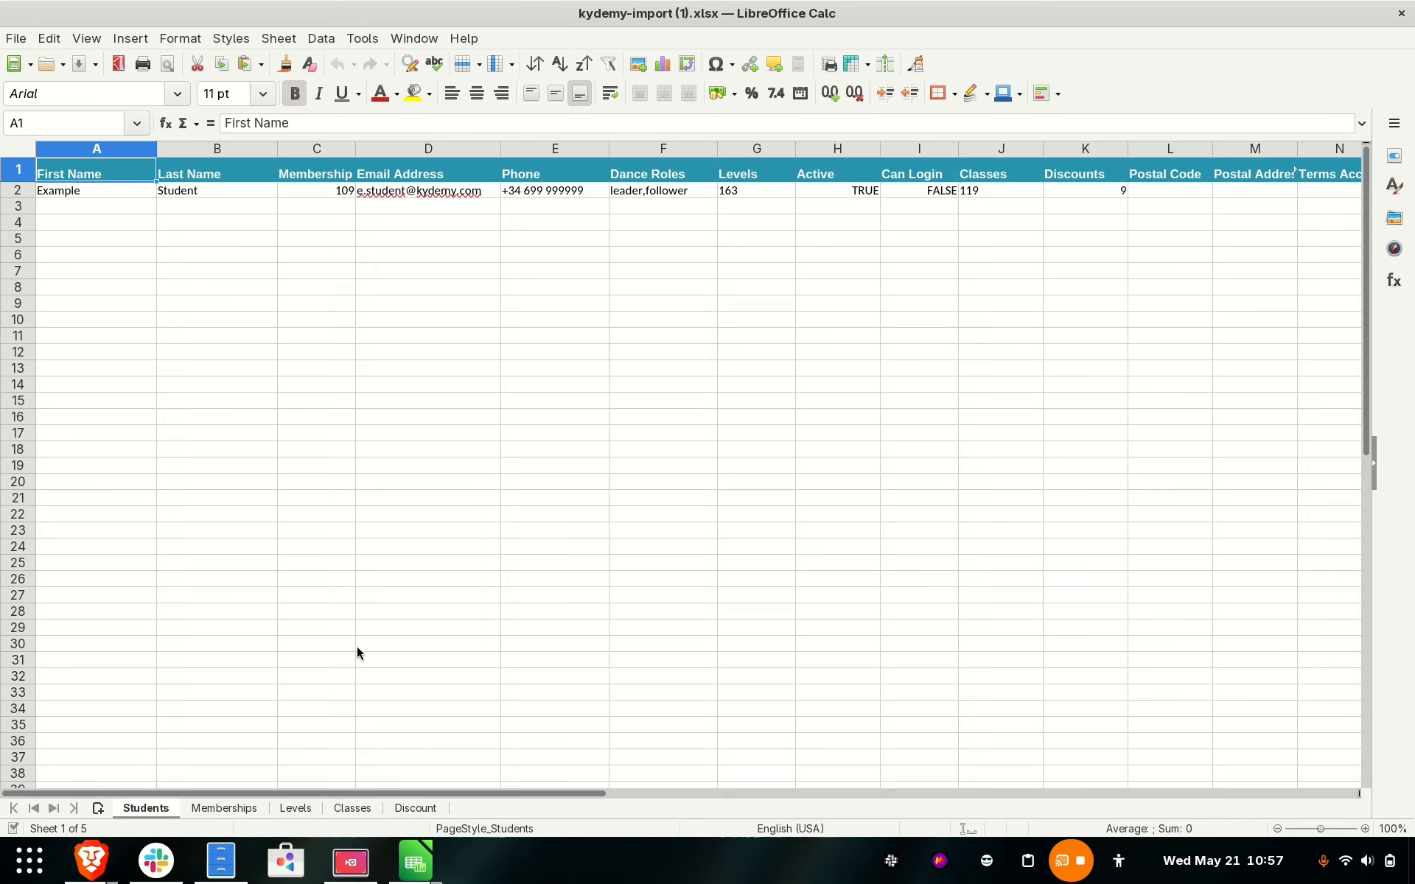
# Look through the Memberships, Levels, Classes and Discount reference sheets for their IDs, ending back on the Students sheet.
pyautogui.click(225, 808)
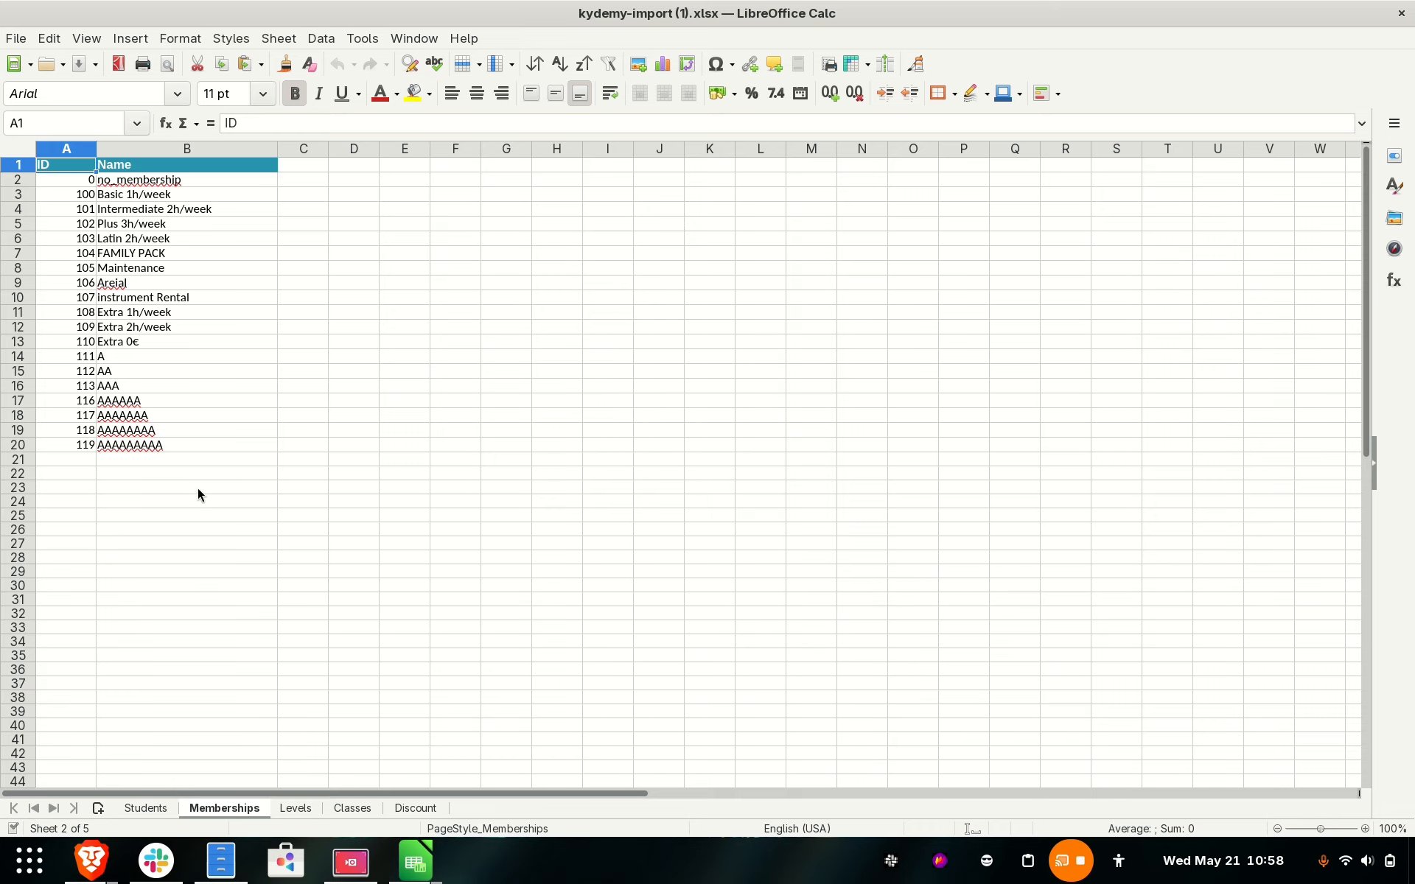
pyautogui.click(296, 808)
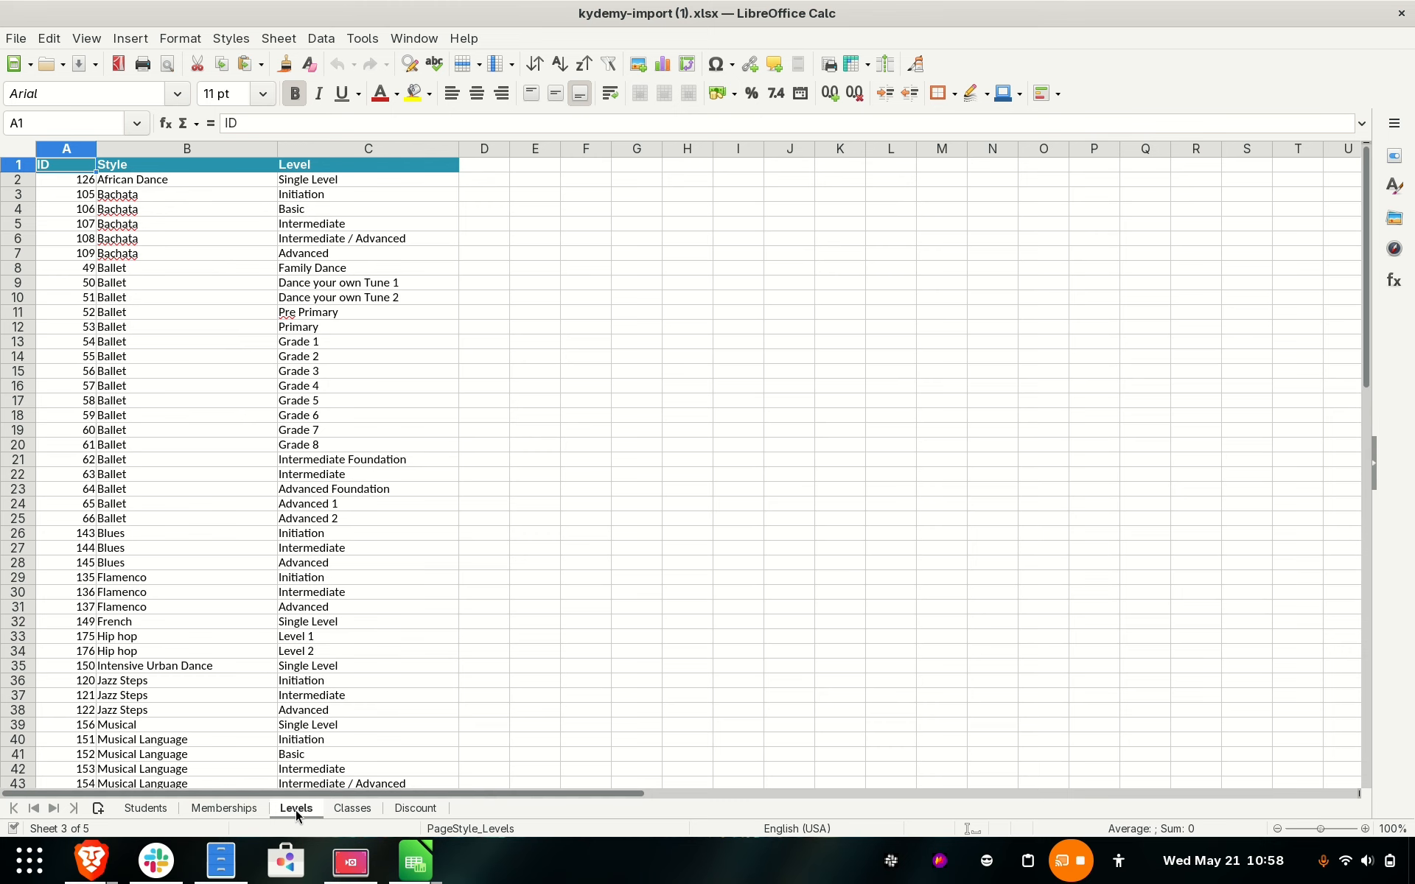
pyautogui.click(371, 810)
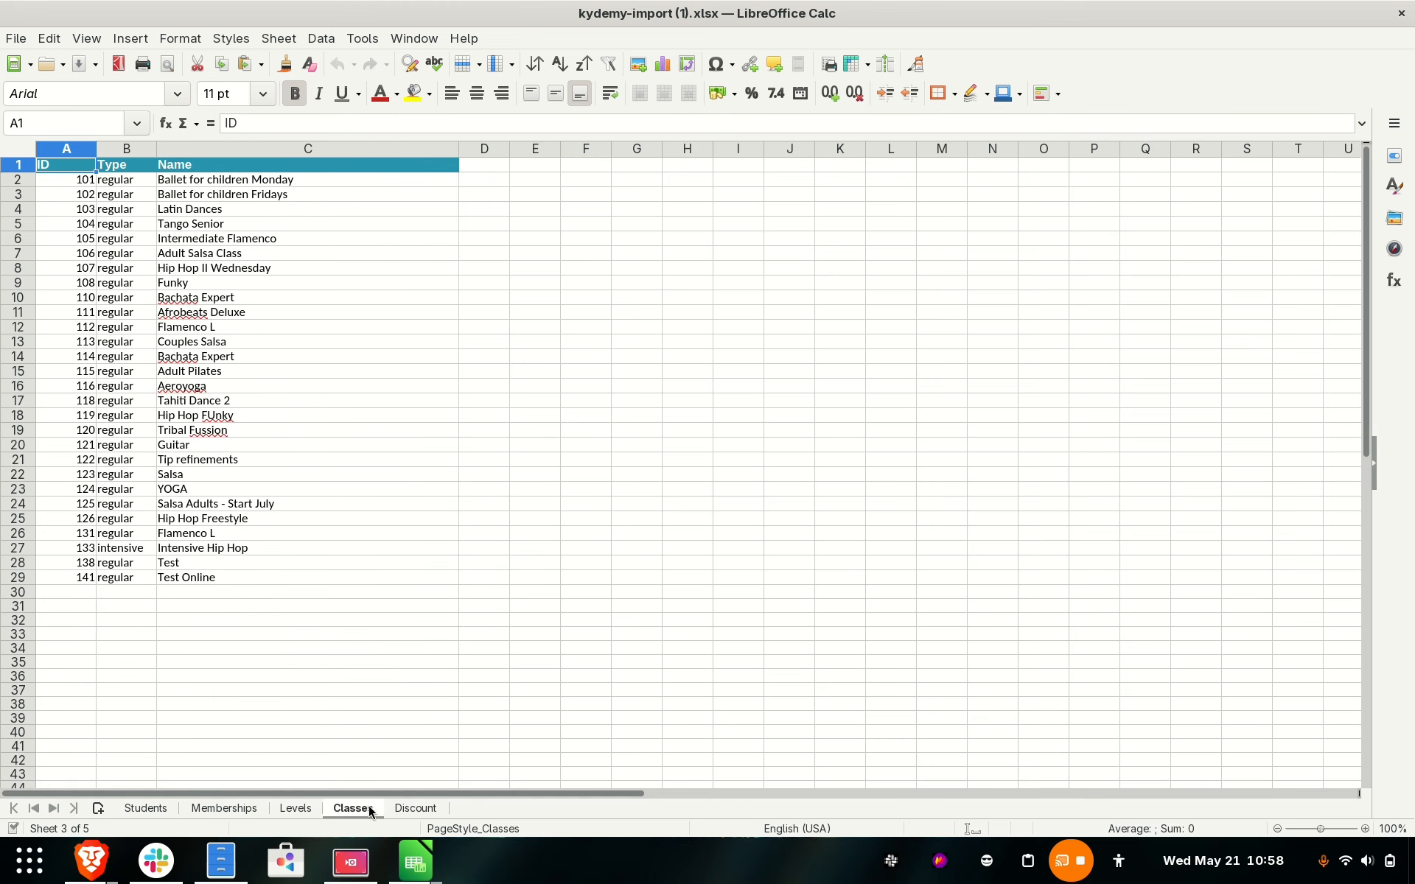
pyautogui.click(410, 811)
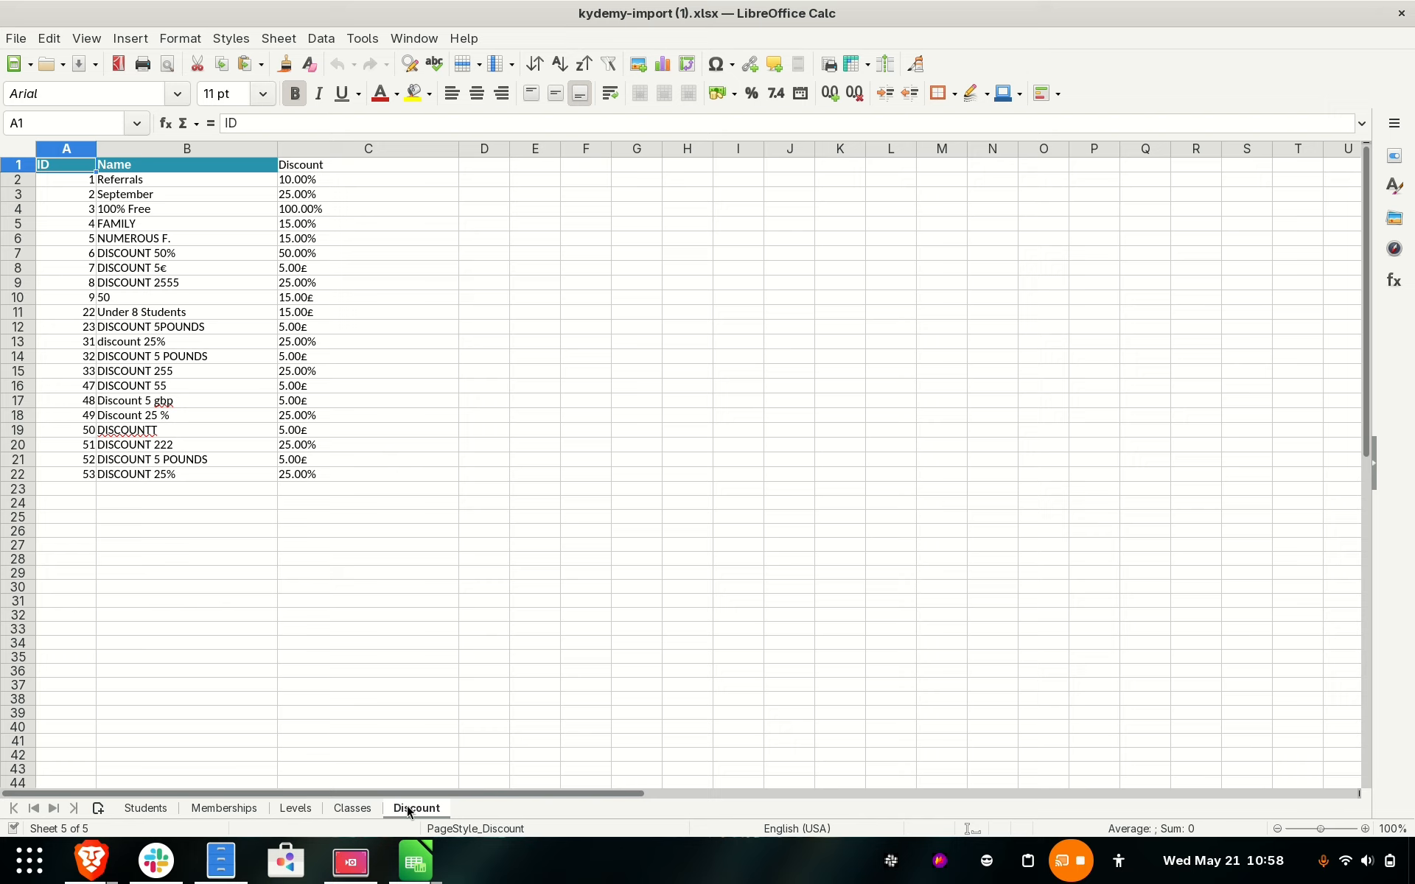
pyautogui.click(169, 811)
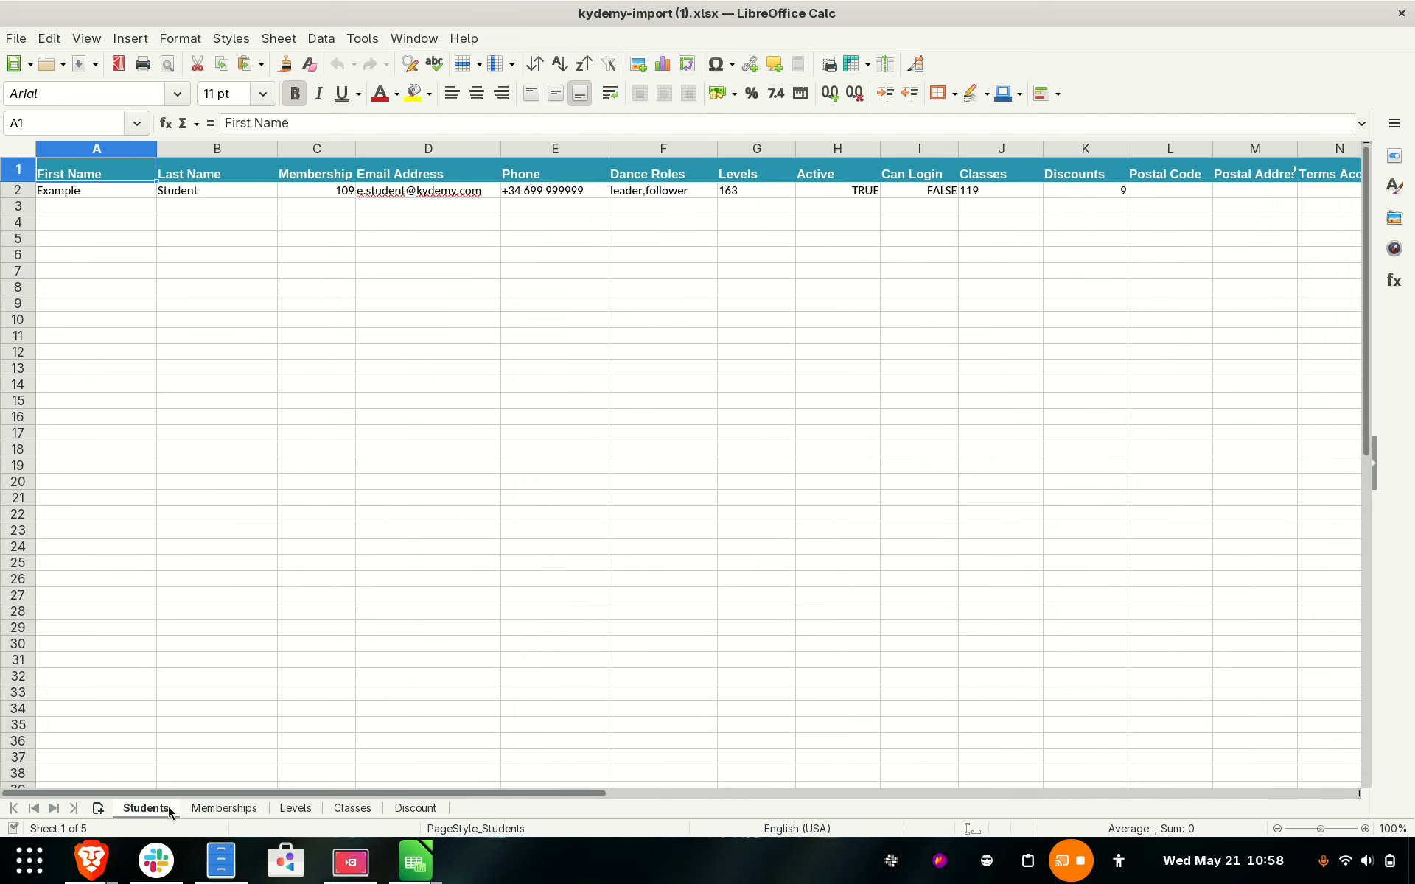
# Examine how the sample student row fills in the name, Active, Can Login, Classes and Discounts columns.
pyautogui.click(19, 191)
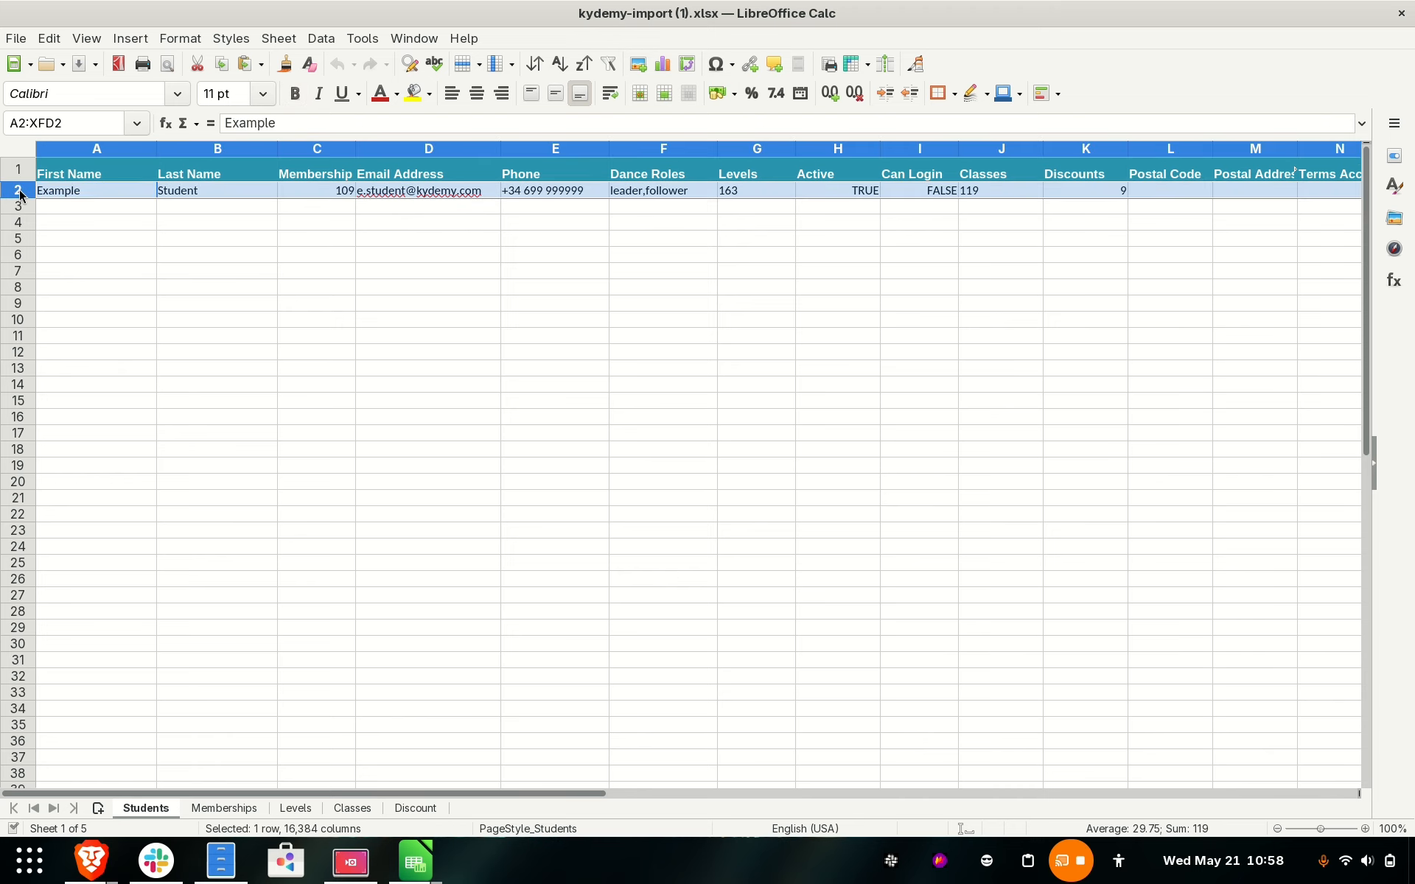
pyautogui.click(65, 195)
pyautogui.click(196, 191)
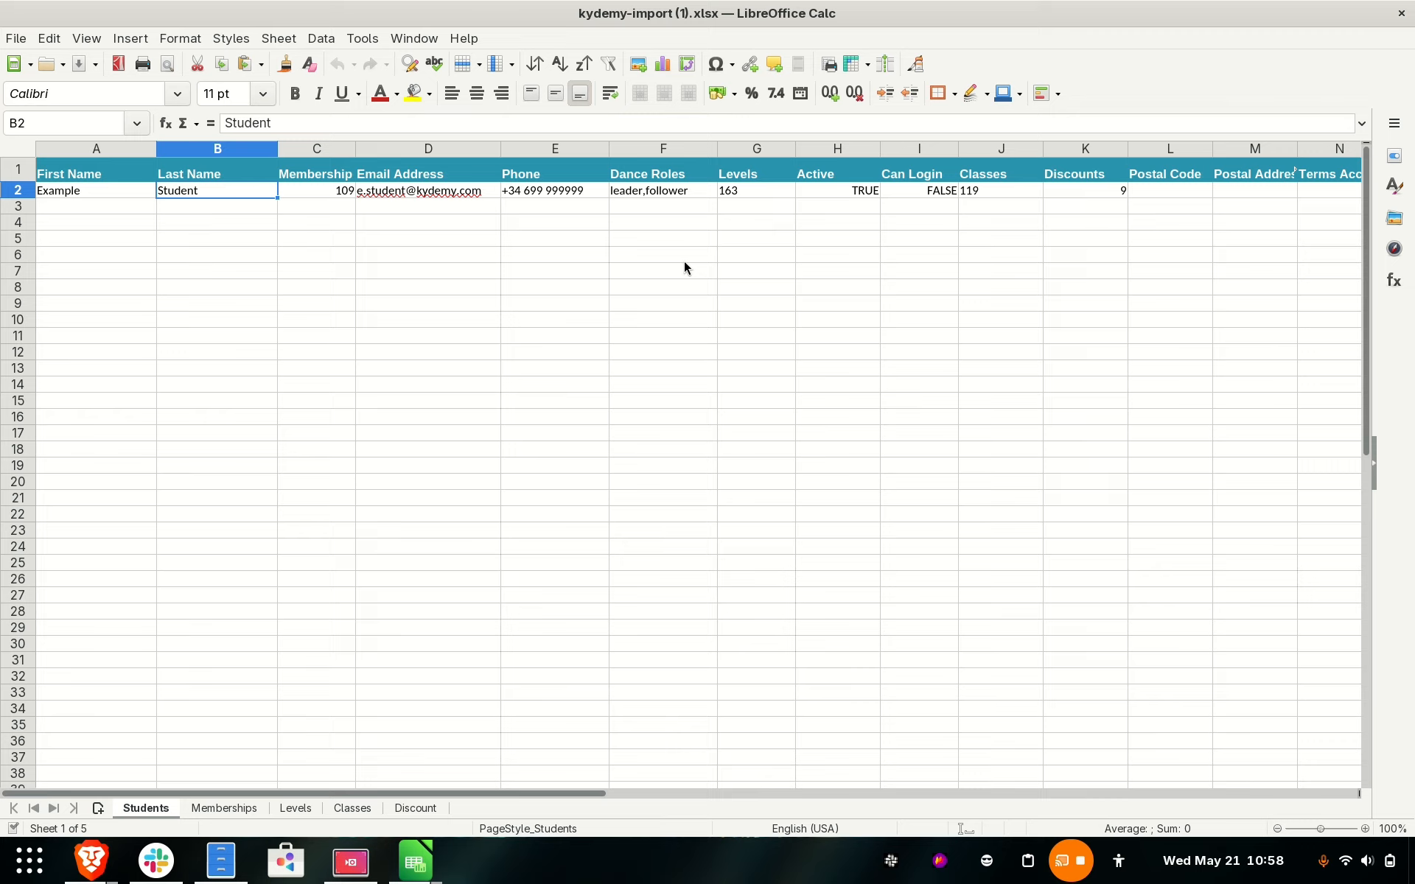
pyautogui.click(825, 171)
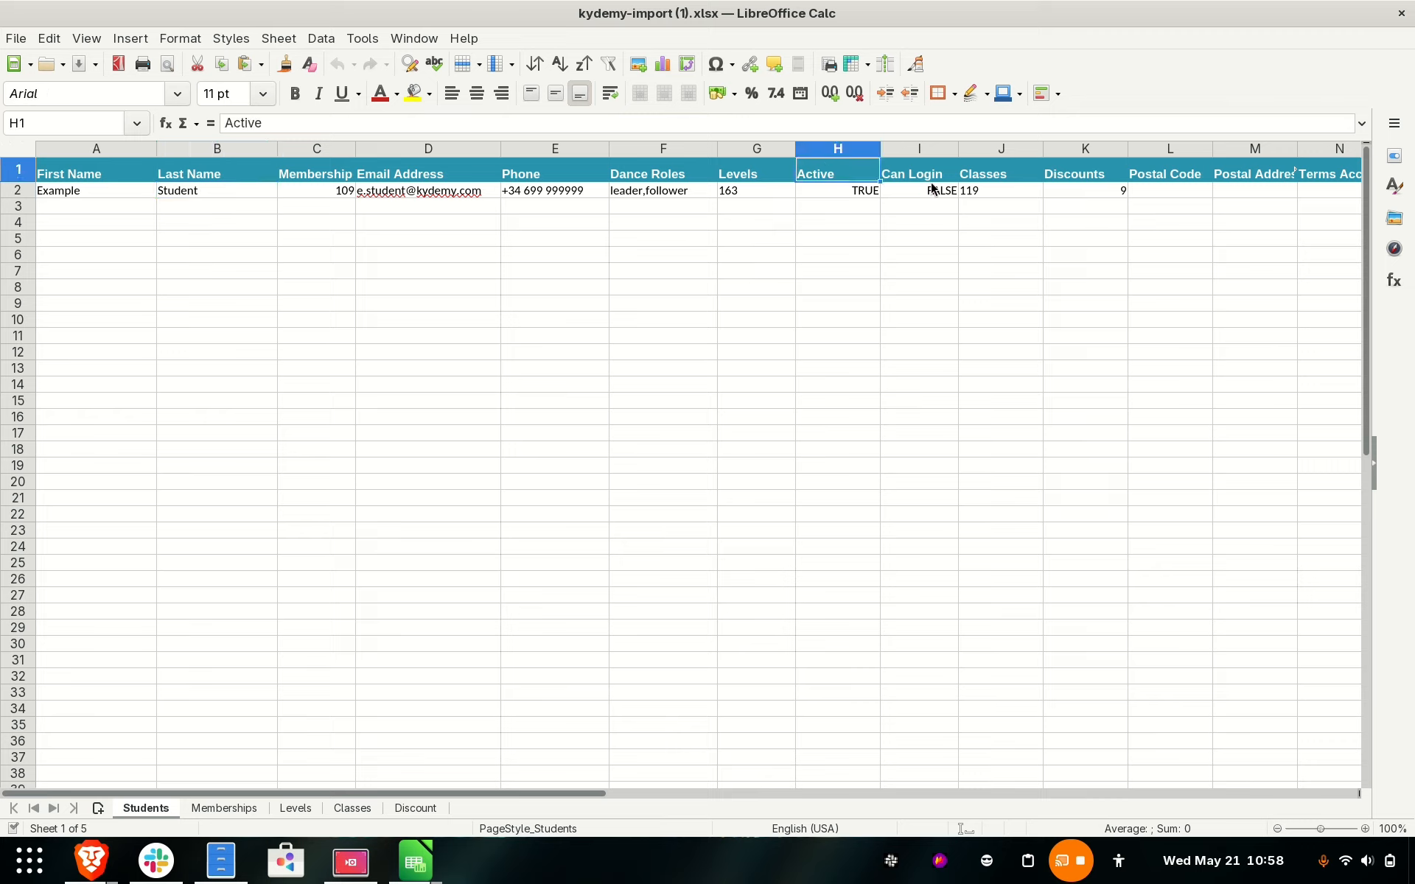
pyautogui.click(927, 176)
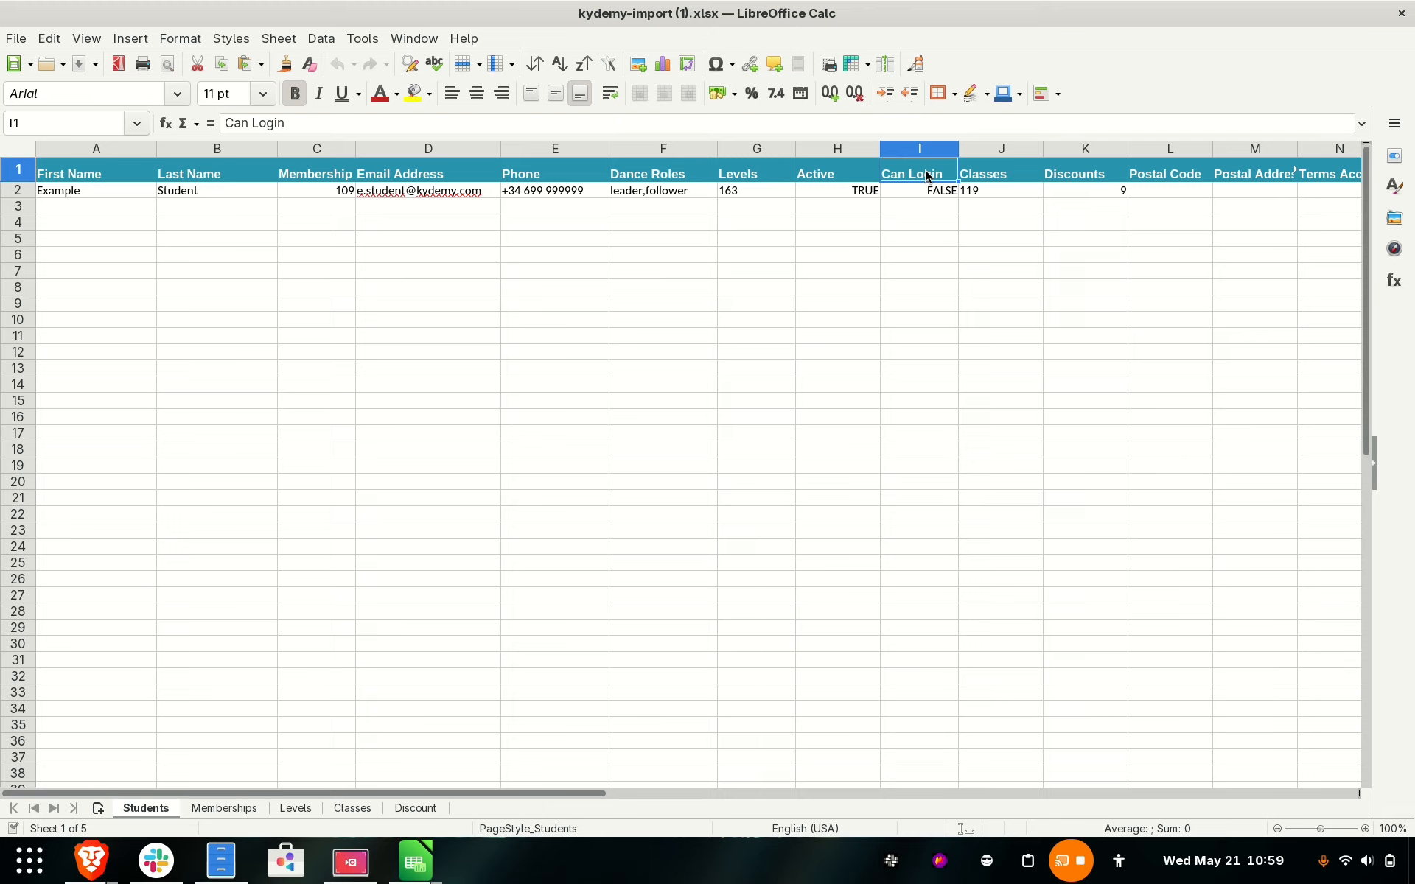
pyautogui.click(1010, 192)
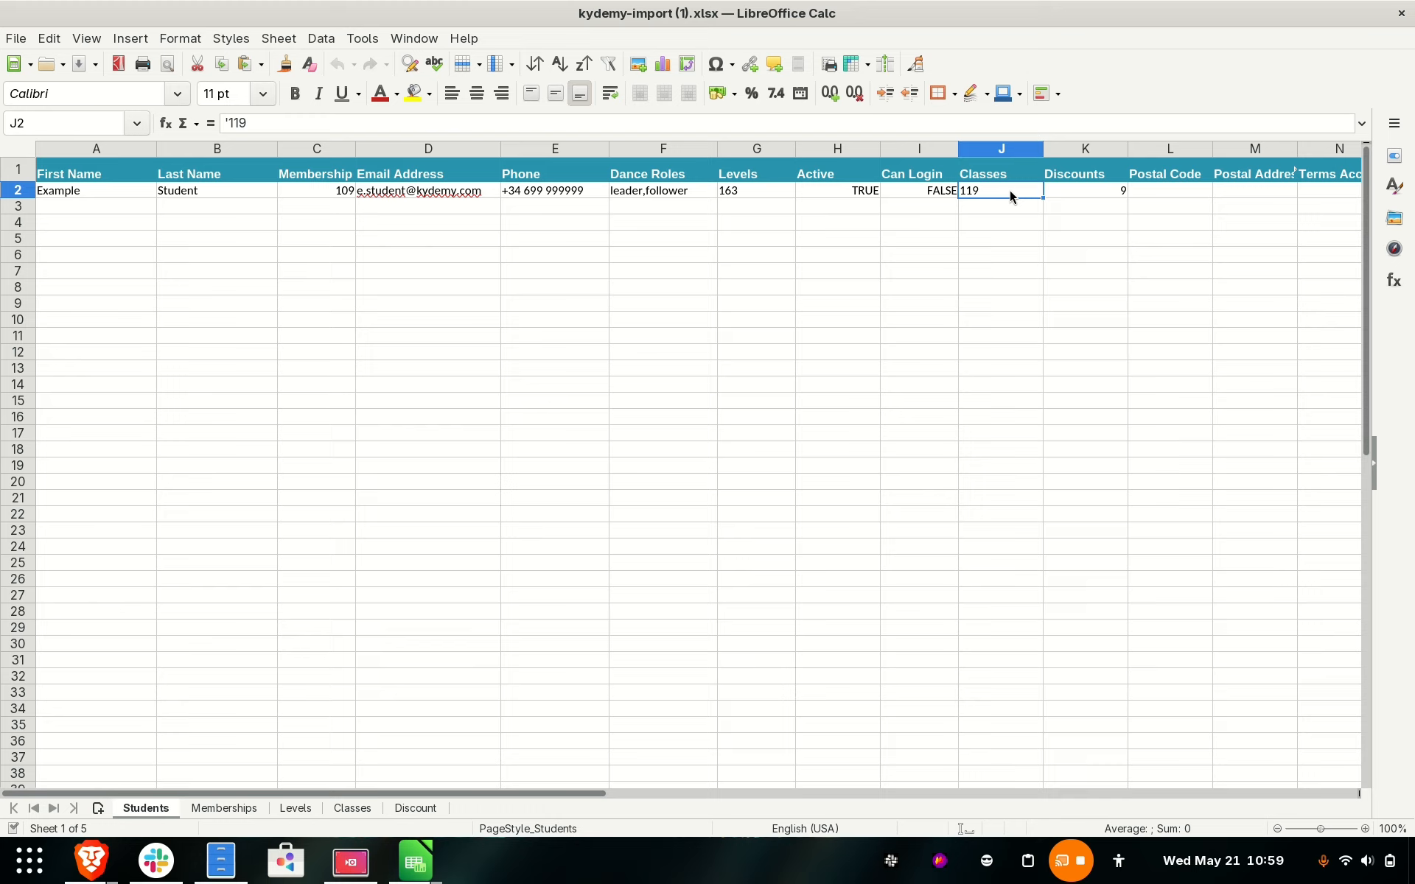
pyautogui.click(1081, 188)
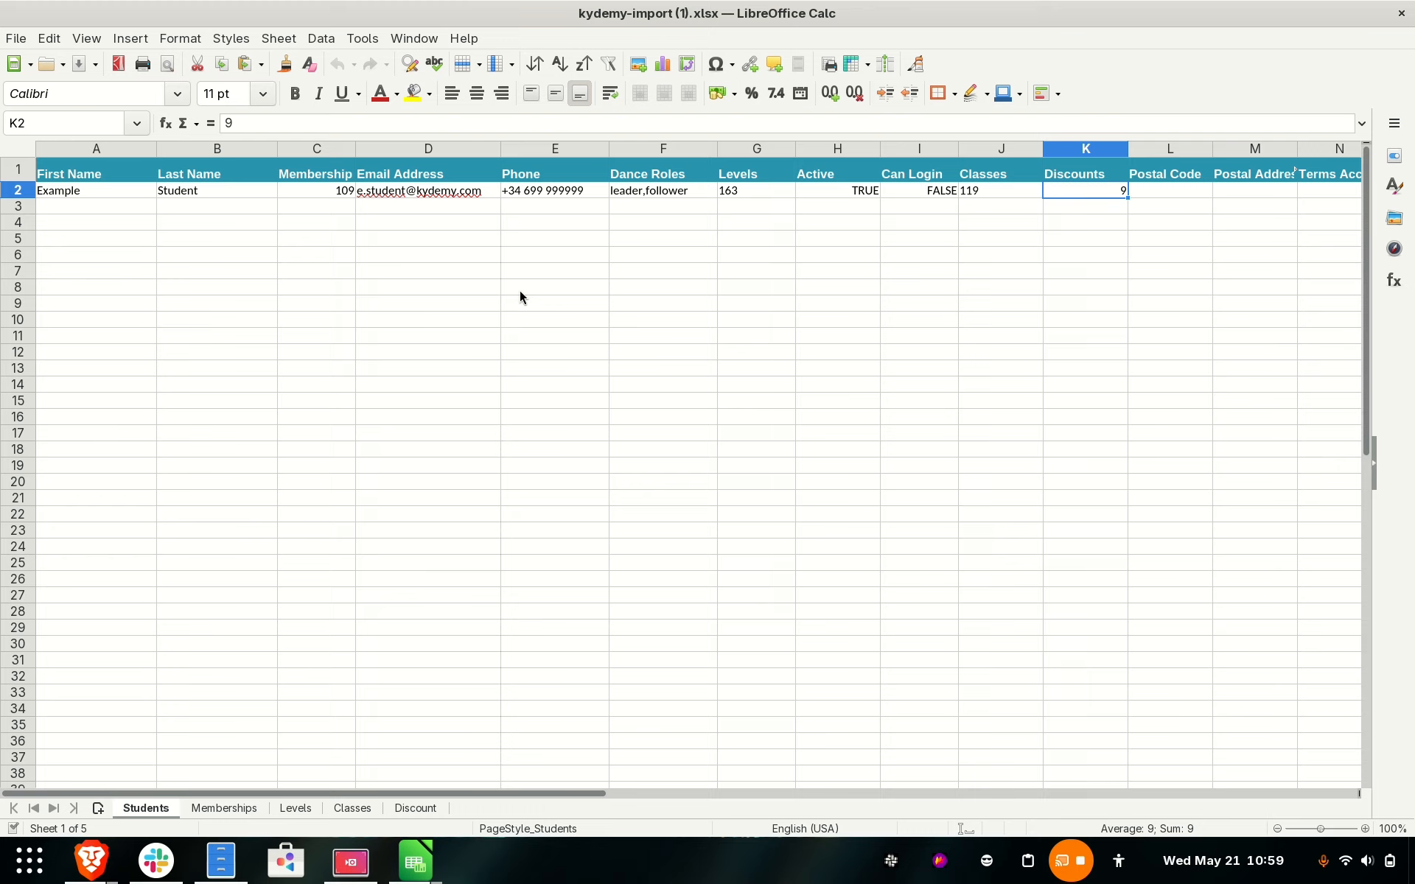
# In the IMPORT EXAMPLE.xlsx workbook, delete the sample student in row 2 and save the file in Excel 2007–365 format.
pyautogui.moveTo(415, 863)
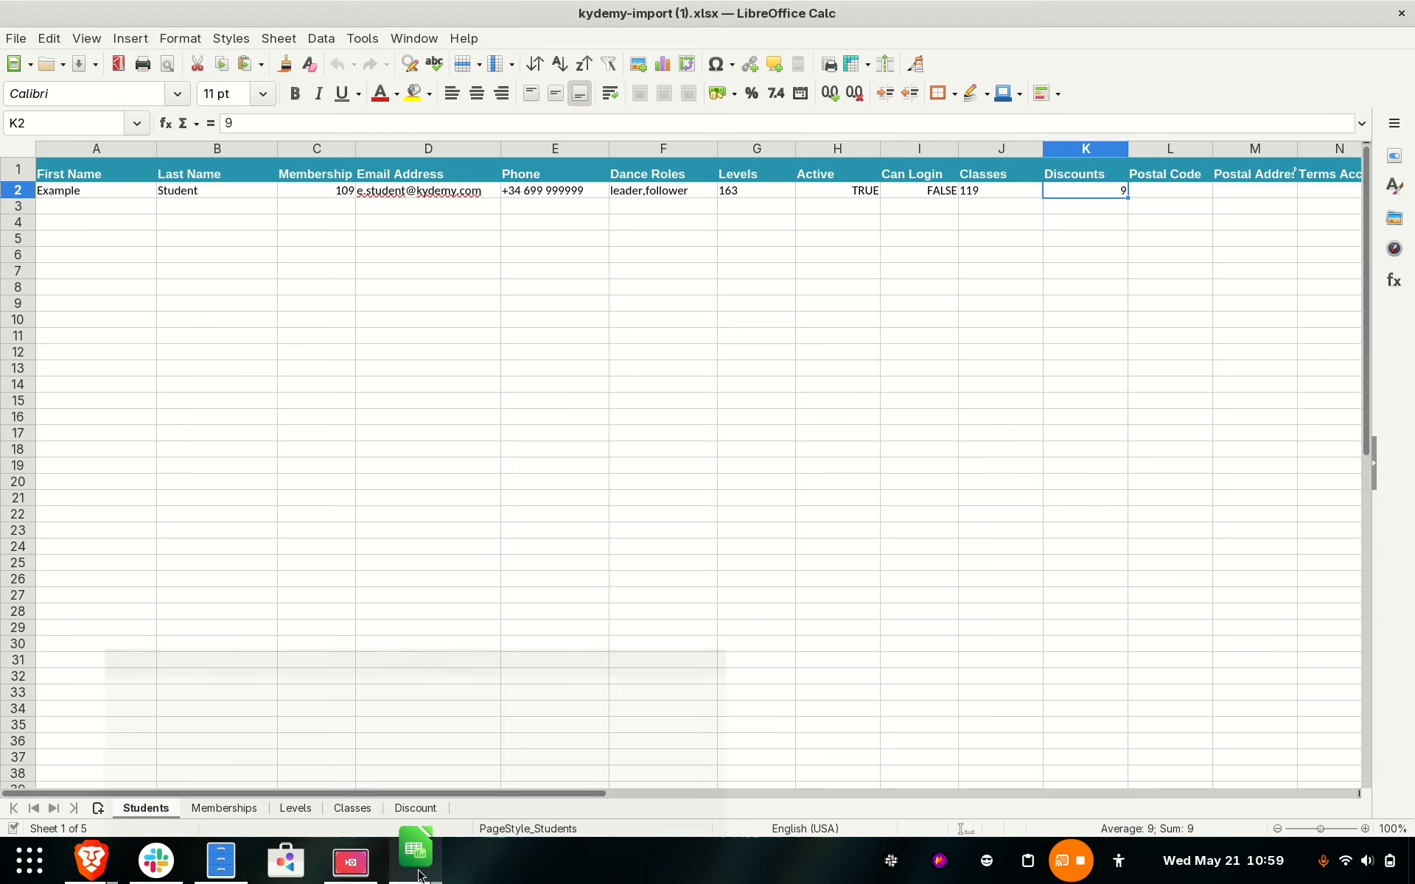
pyautogui.click(333, 757)
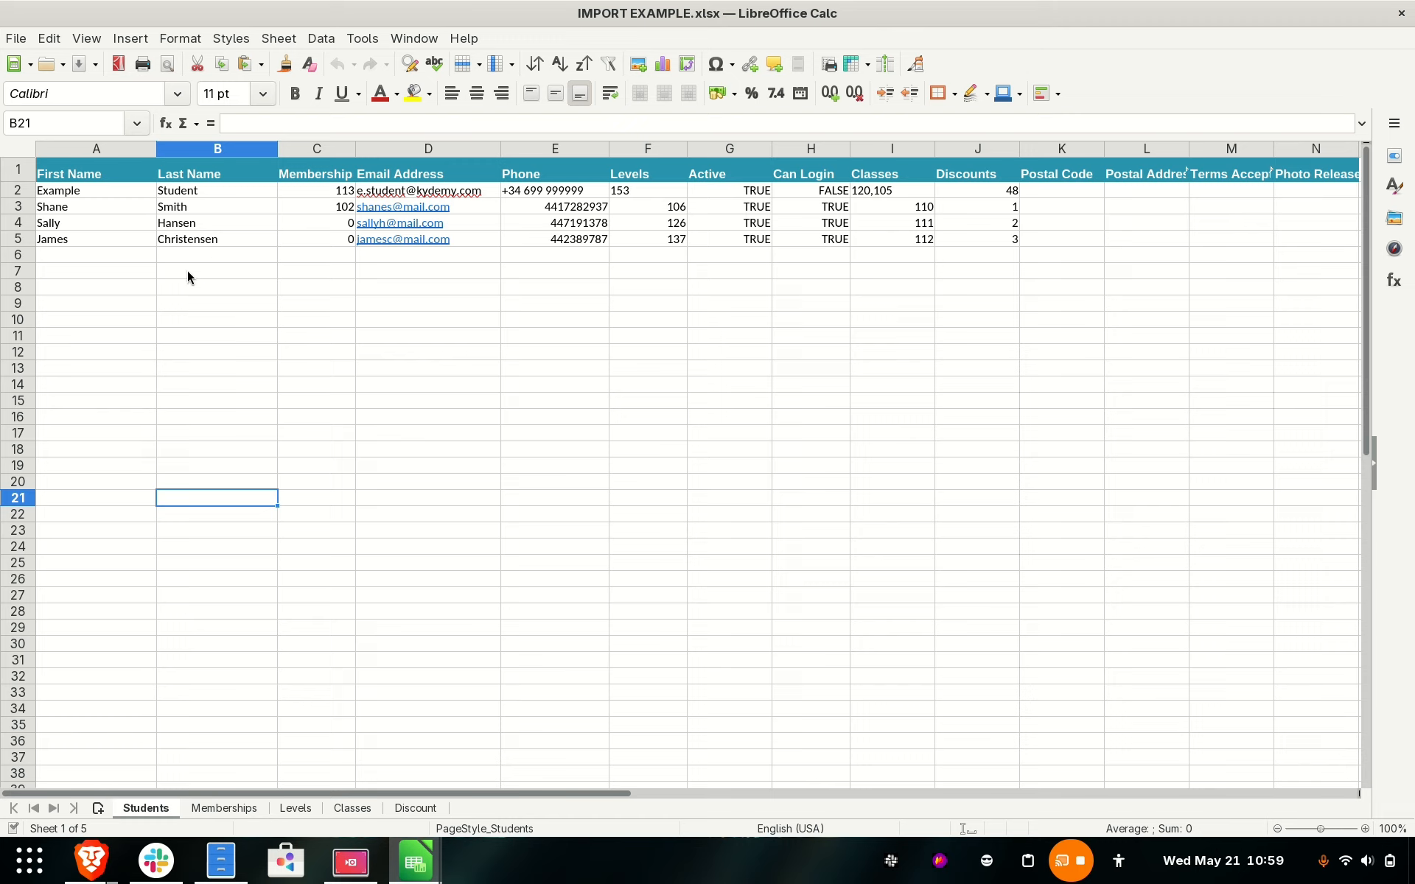
pyautogui.click(19, 191)
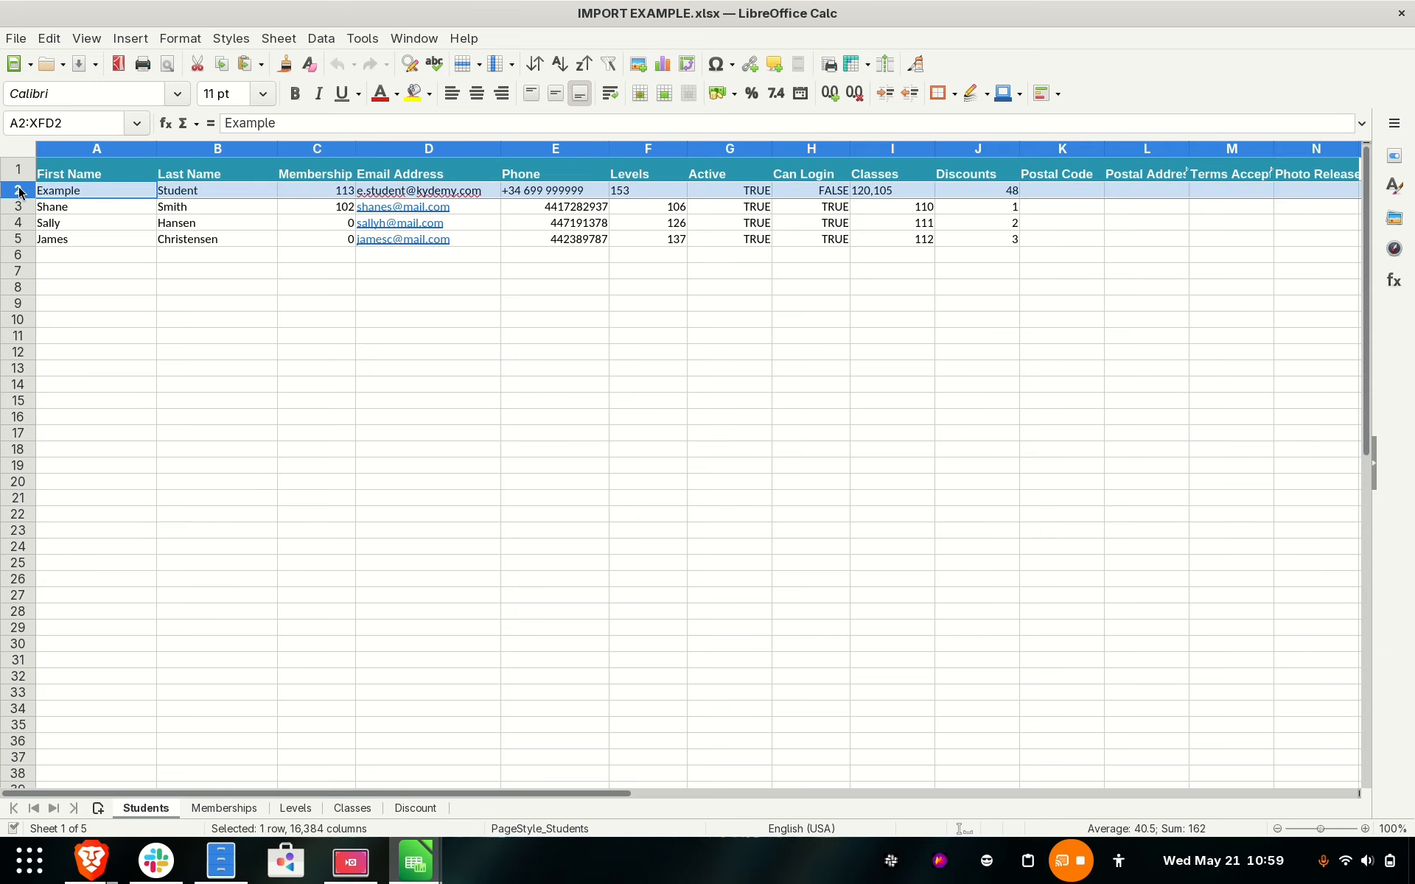
pyautogui.rightClick(19, 192)
pyautogui.click(94, 326)
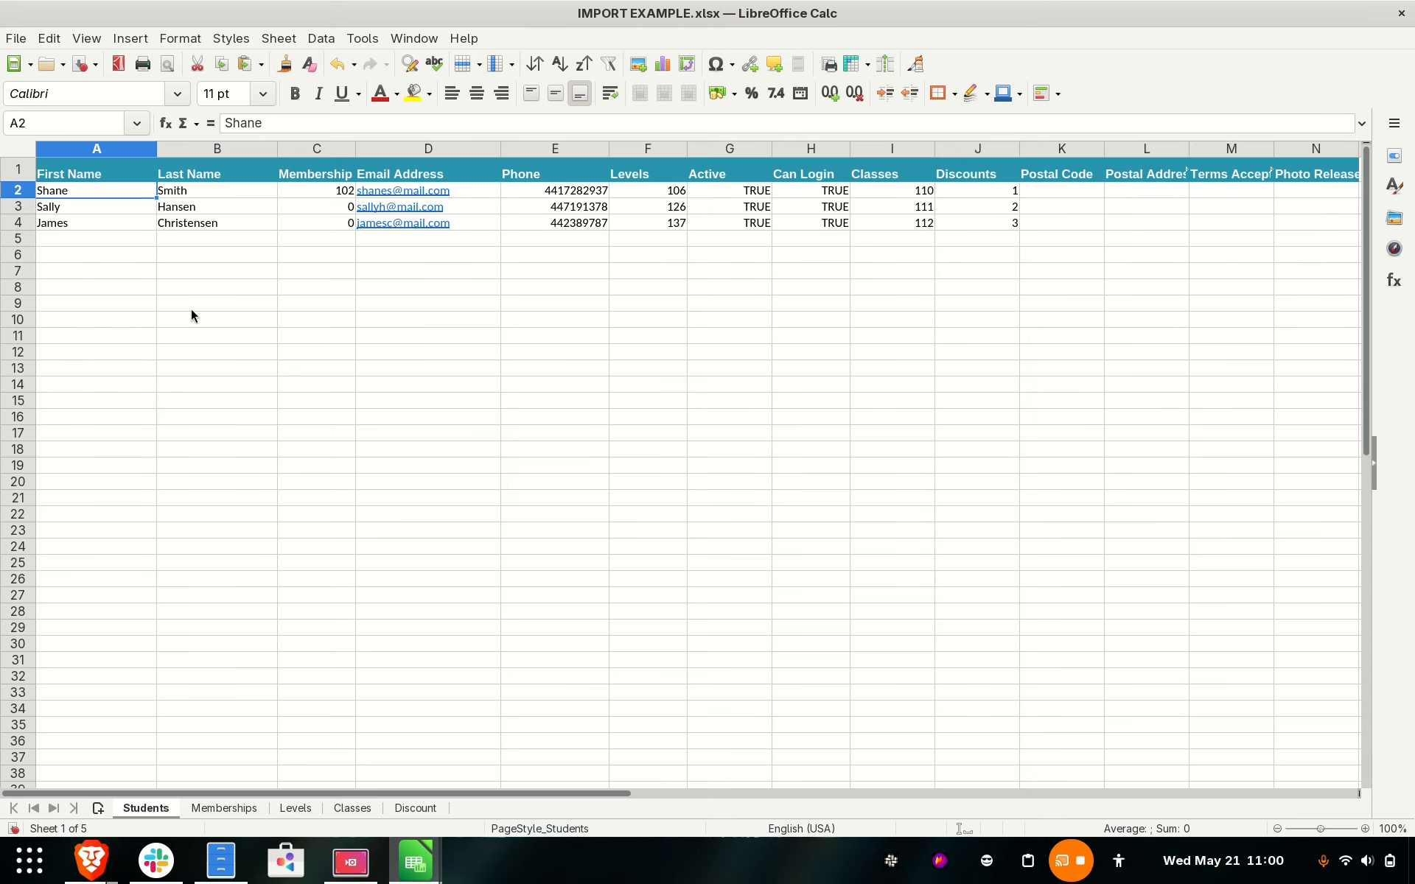
pyautogui.click(79, 67)
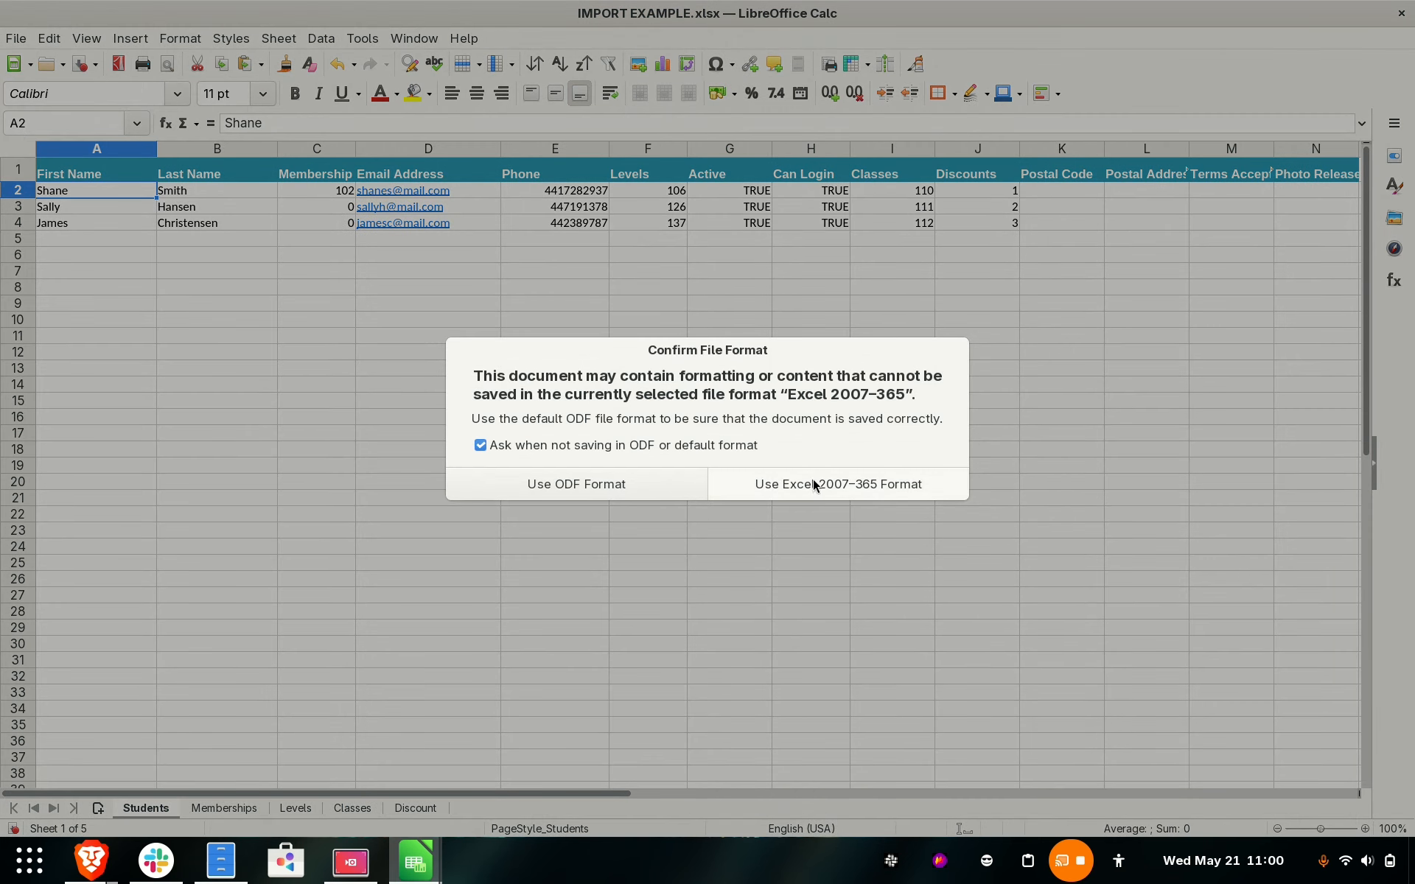
pyautogui.click(812, 484)
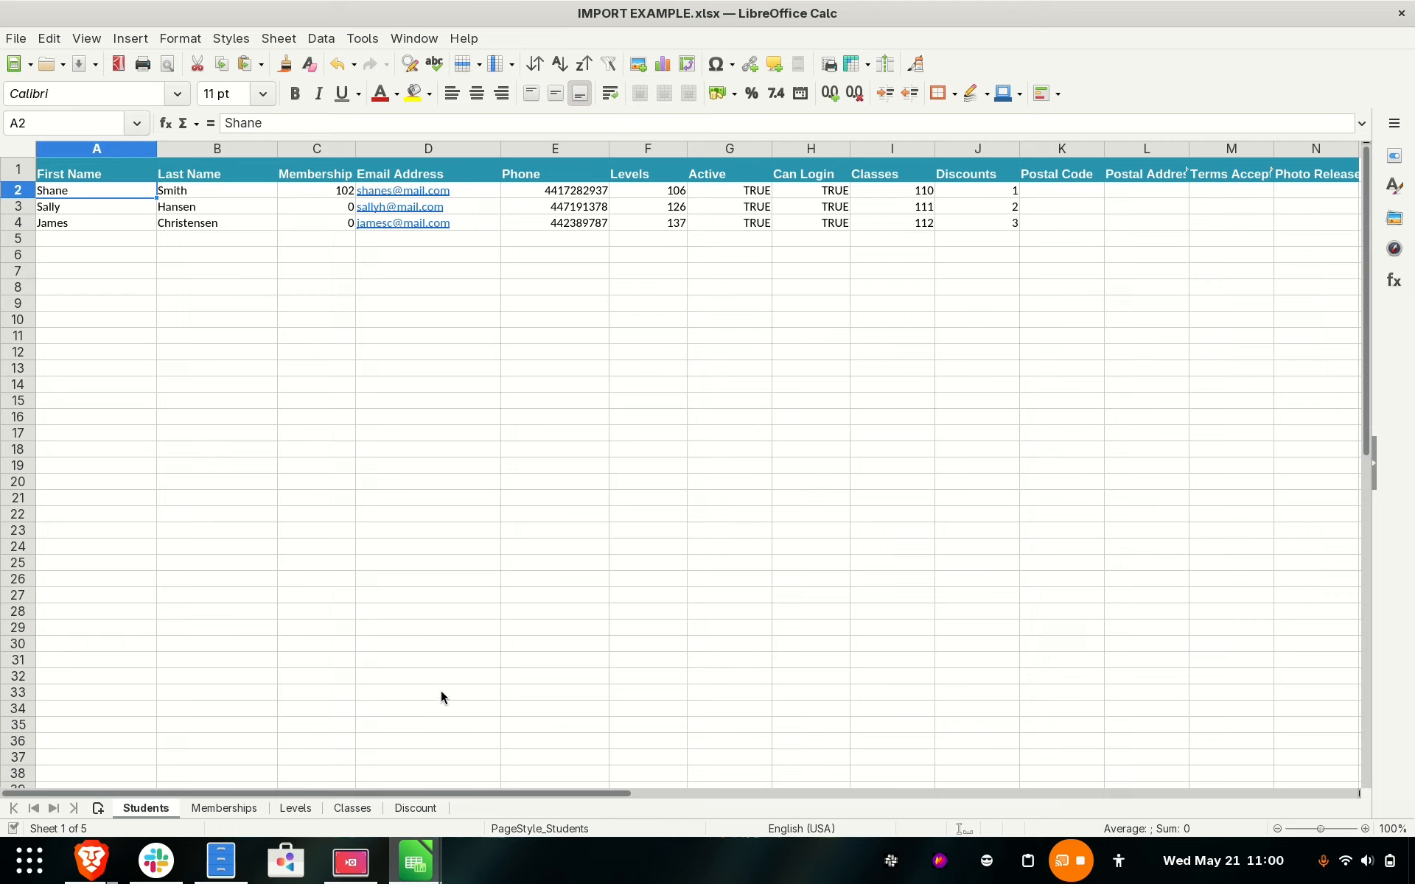
# Switch back to the Kydemy import wizard in the browser and upload IMPORT EXAMPLE.xlsx from Downloads in the Upload & Review stage.
pyautogui.hotkey('alt', 'Tab')
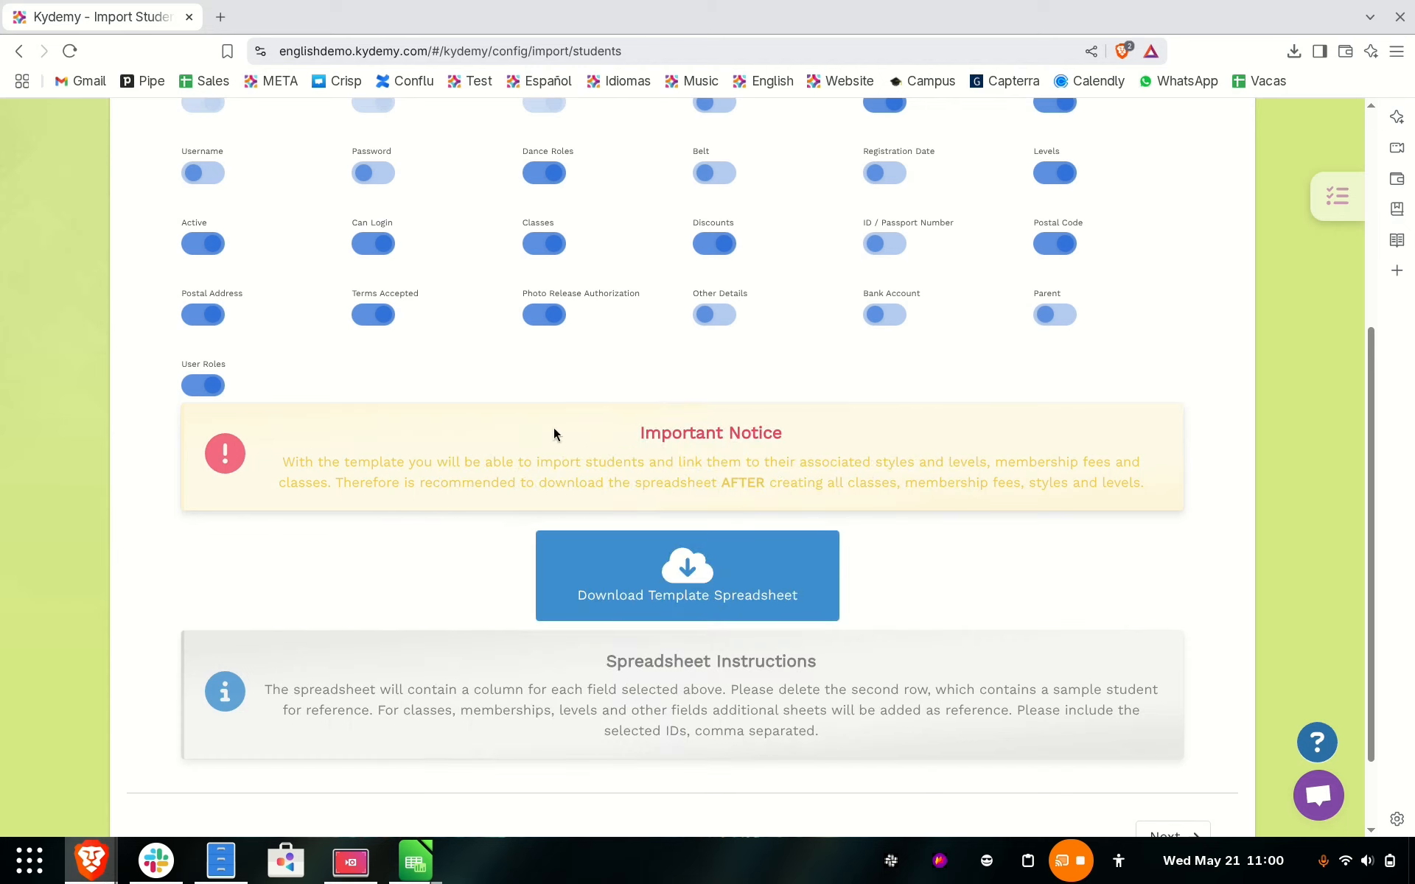
pyautogui.scroll(-2, 855, 516)
pyautogui.click(1165, 736)
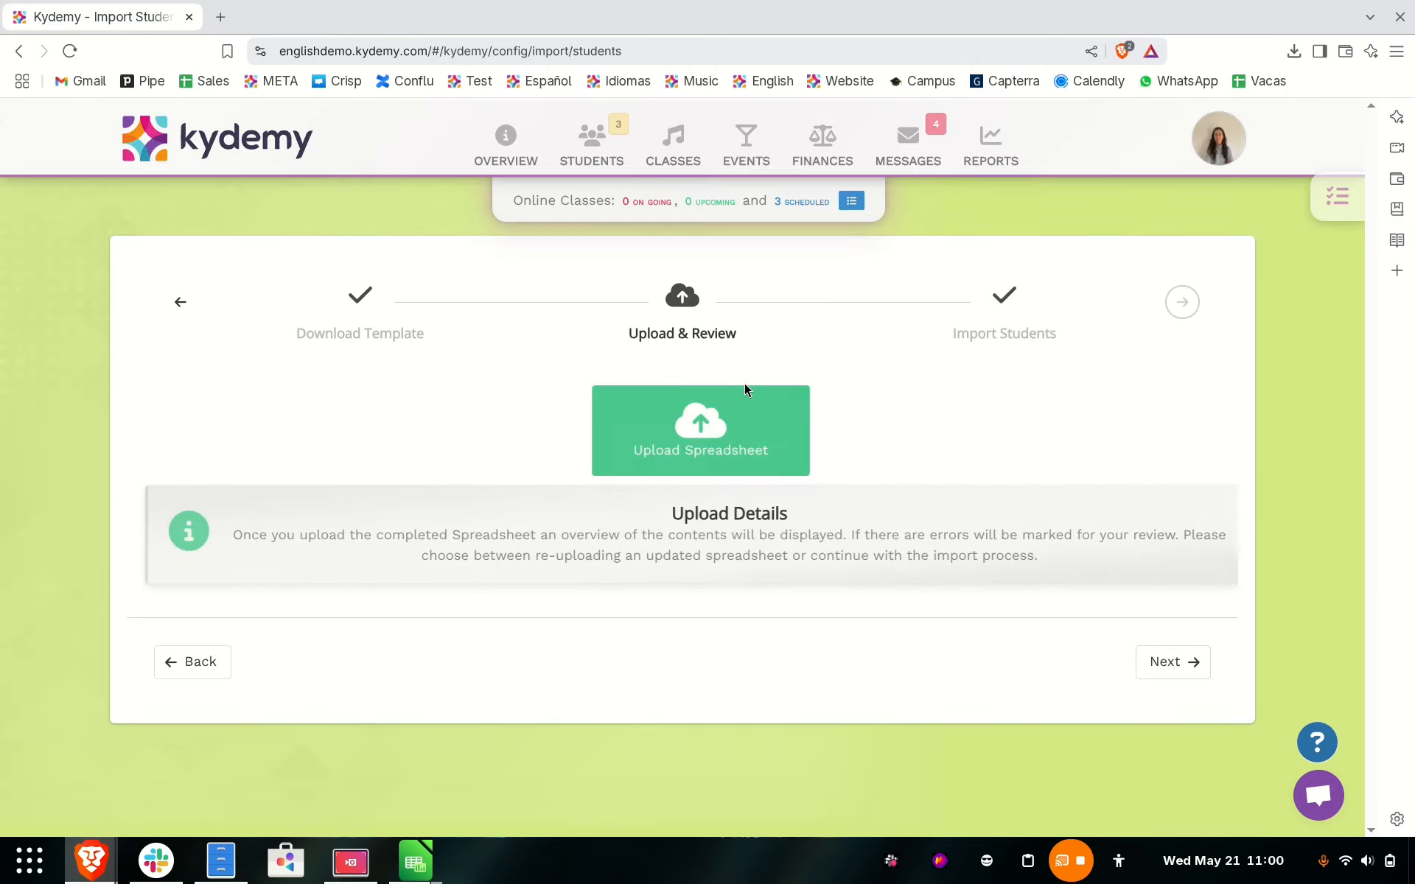
pyautogui.click(697, 438)
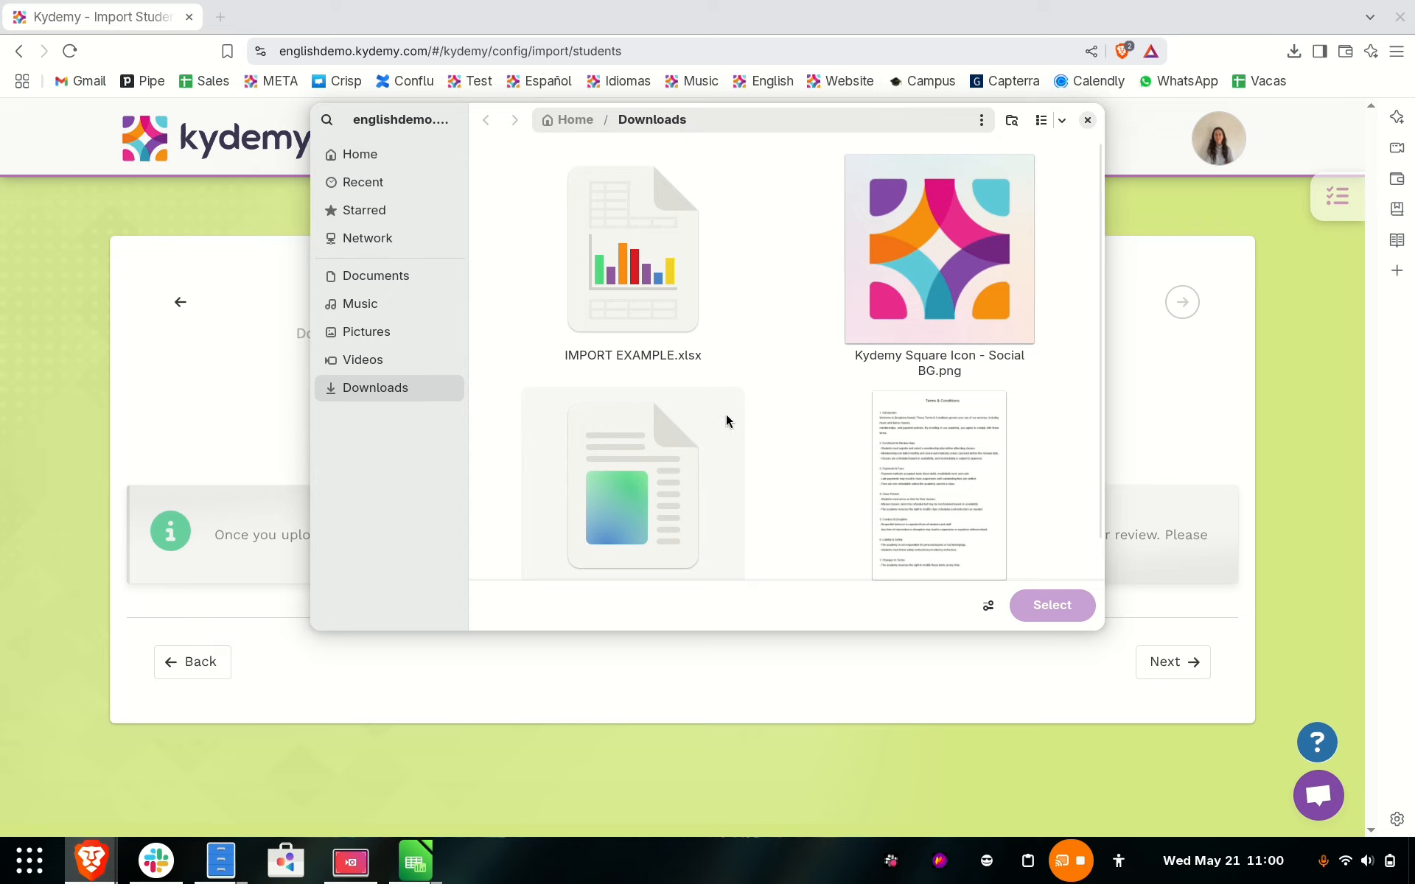
pyautogui.click(636, 281)
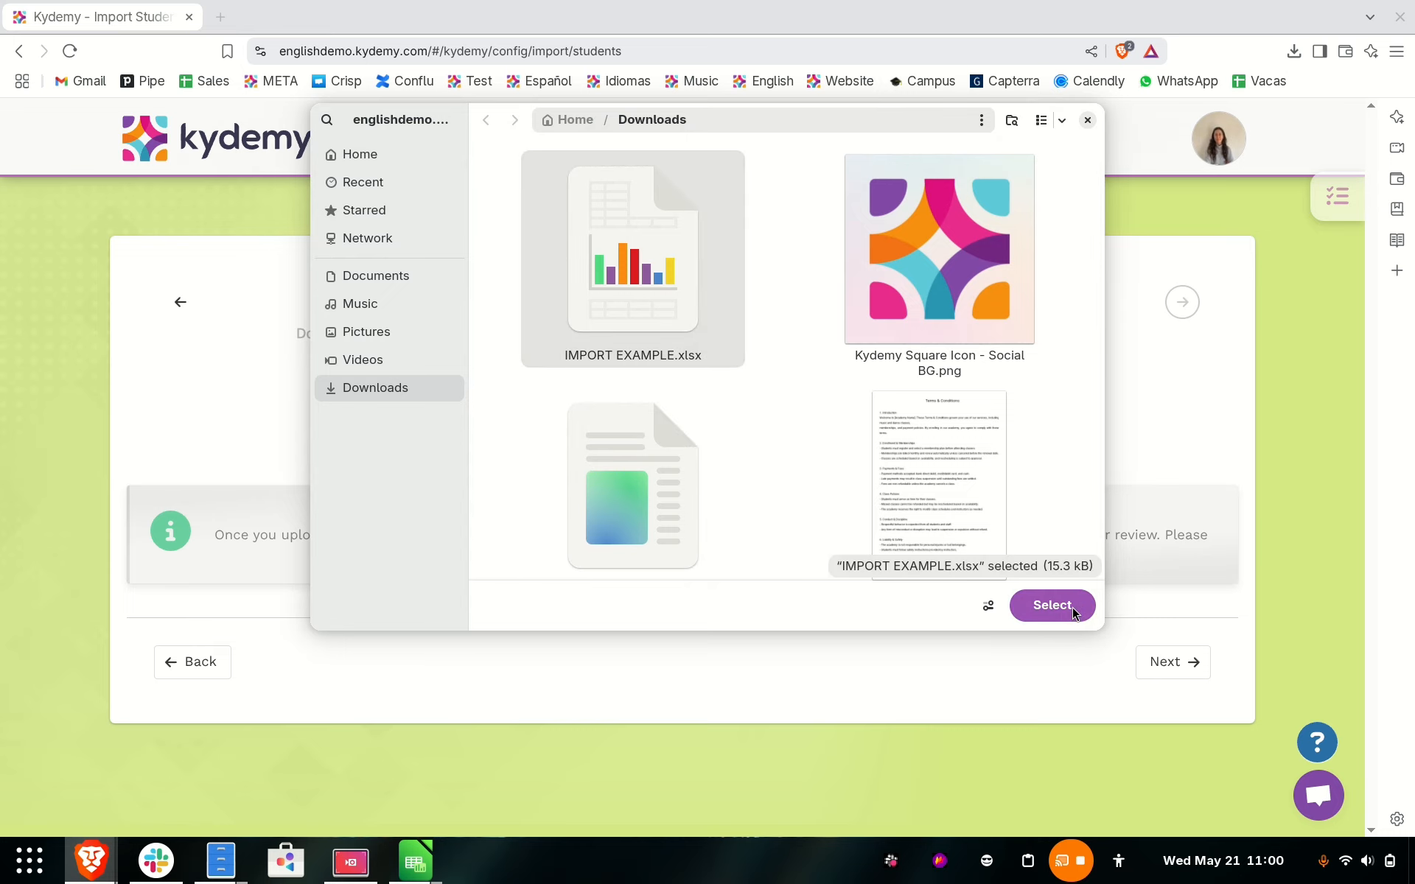
pyautogui.click(1052, 605)
# Check the uploaded rows for errors, import the students and finish the wizard.
pyautogui.scroll(-2, 1077, 587)
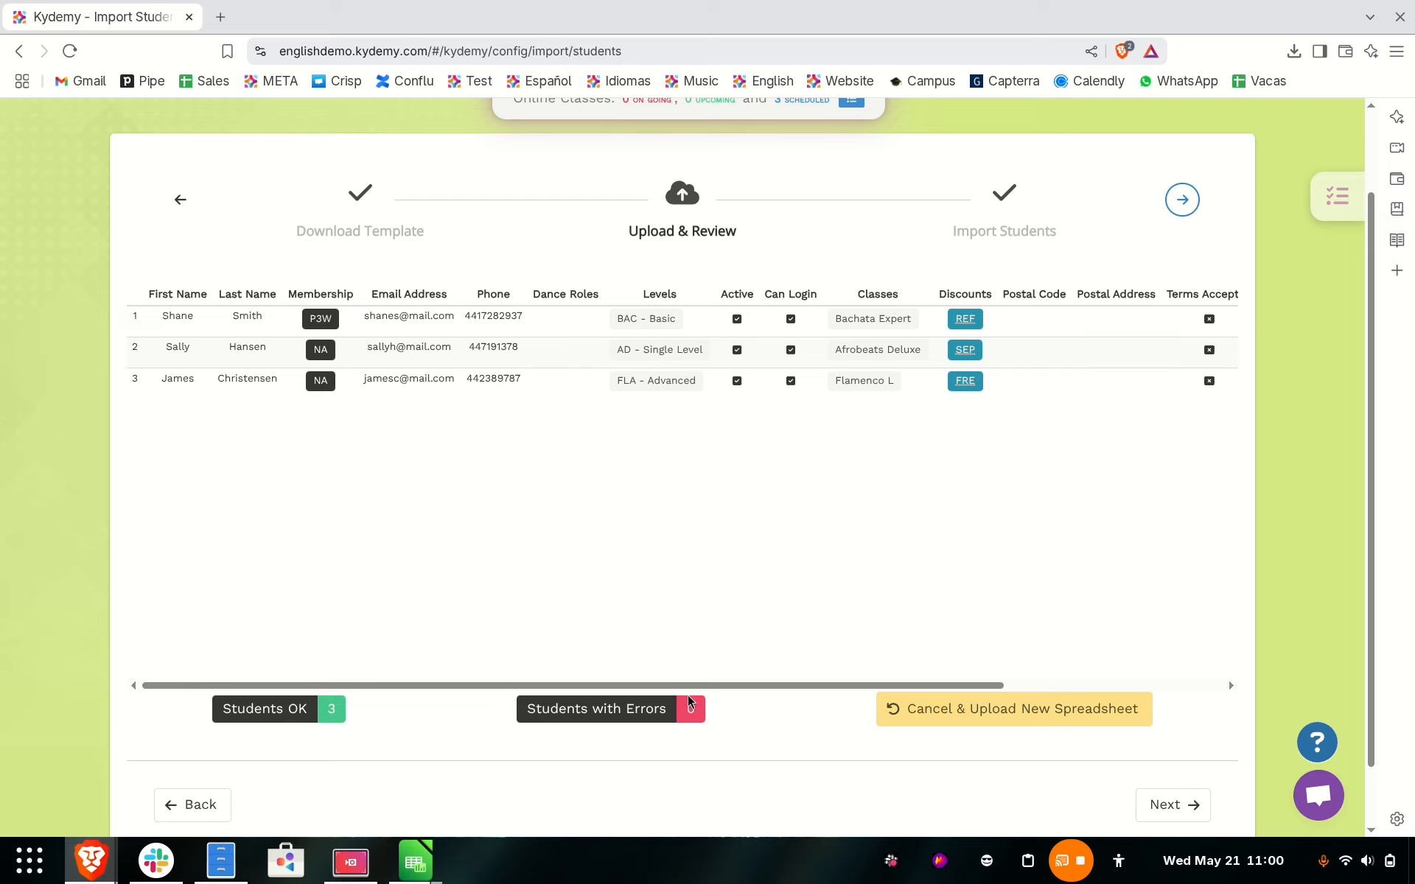
pyautogui.scroll(-1, 1142, 737)
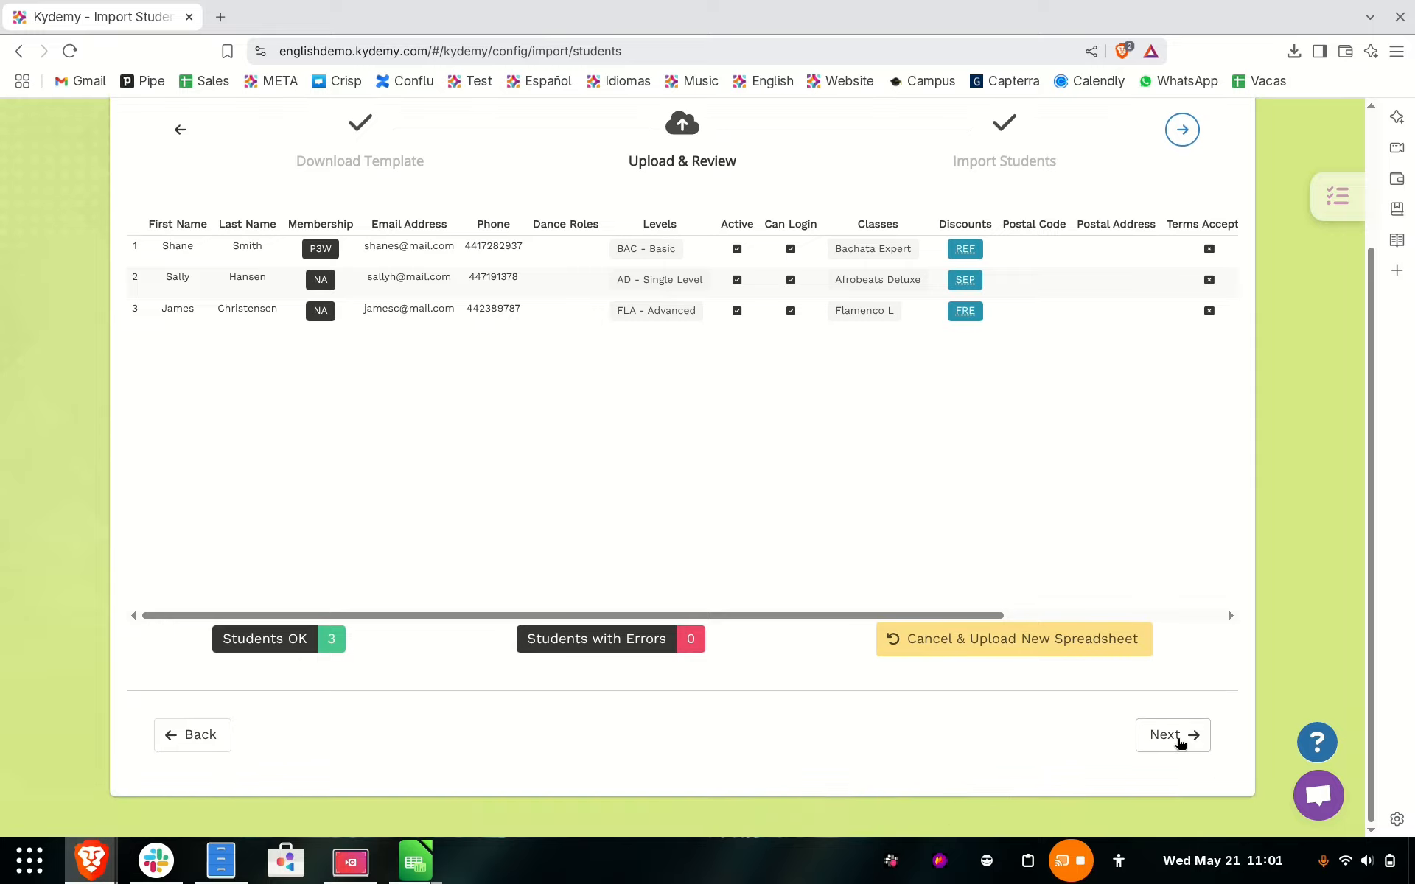
pyautogui.click(1178, 740)
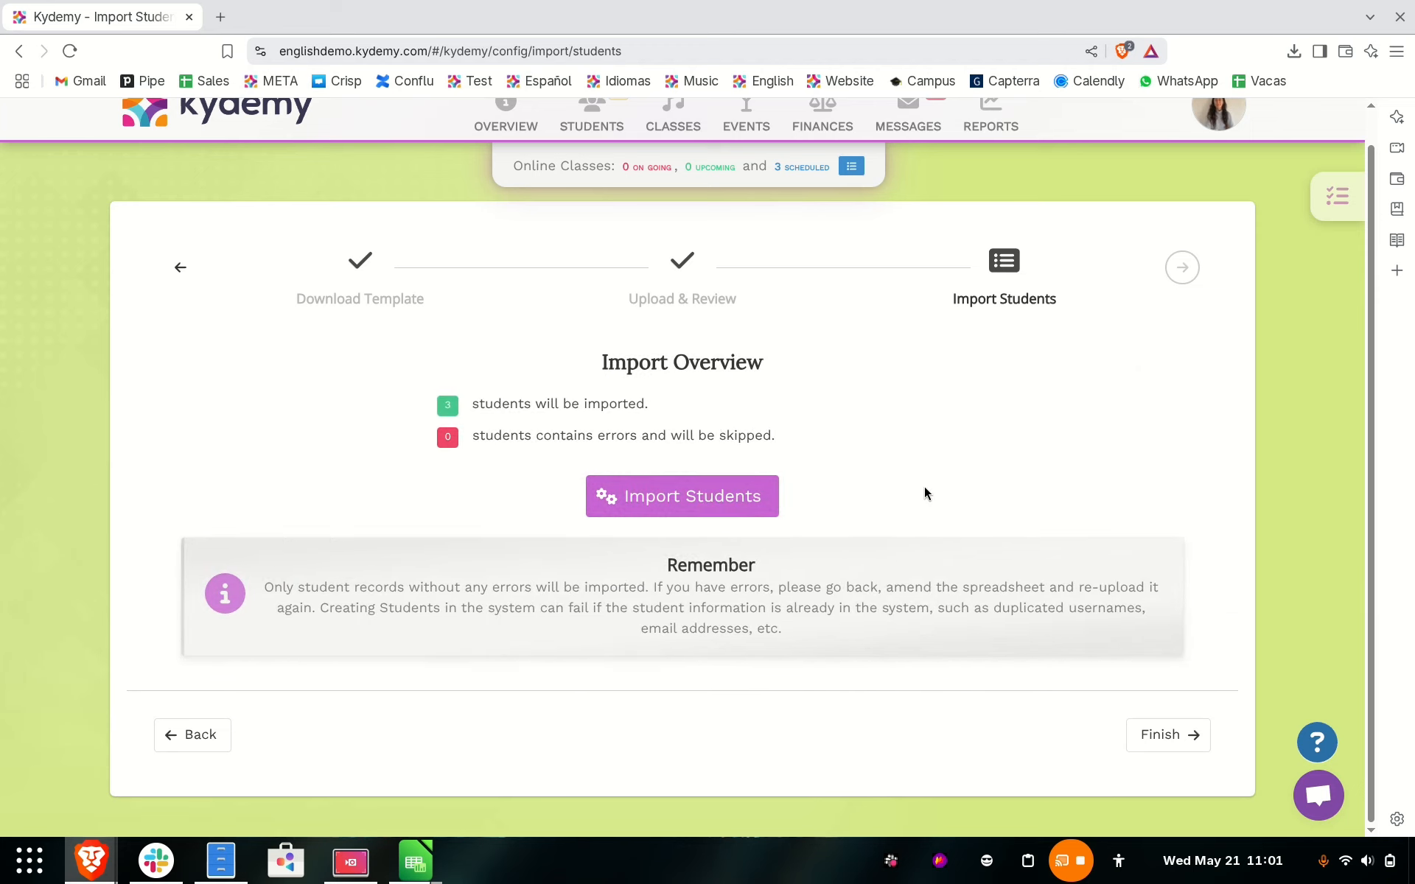
pyautogui.click(734, 507)
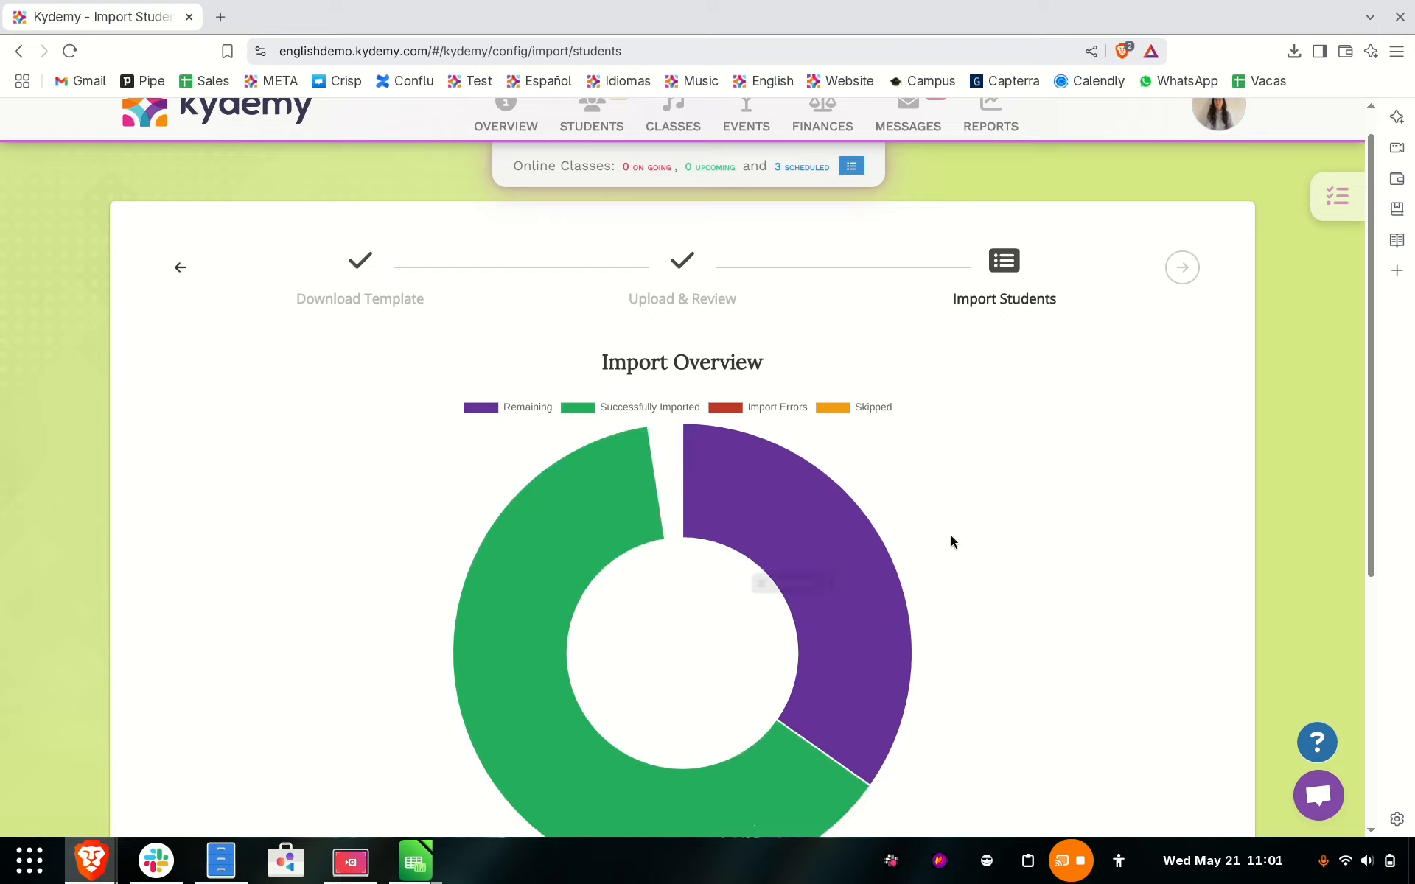
pyautogui.scroll(-2, 950, 542)
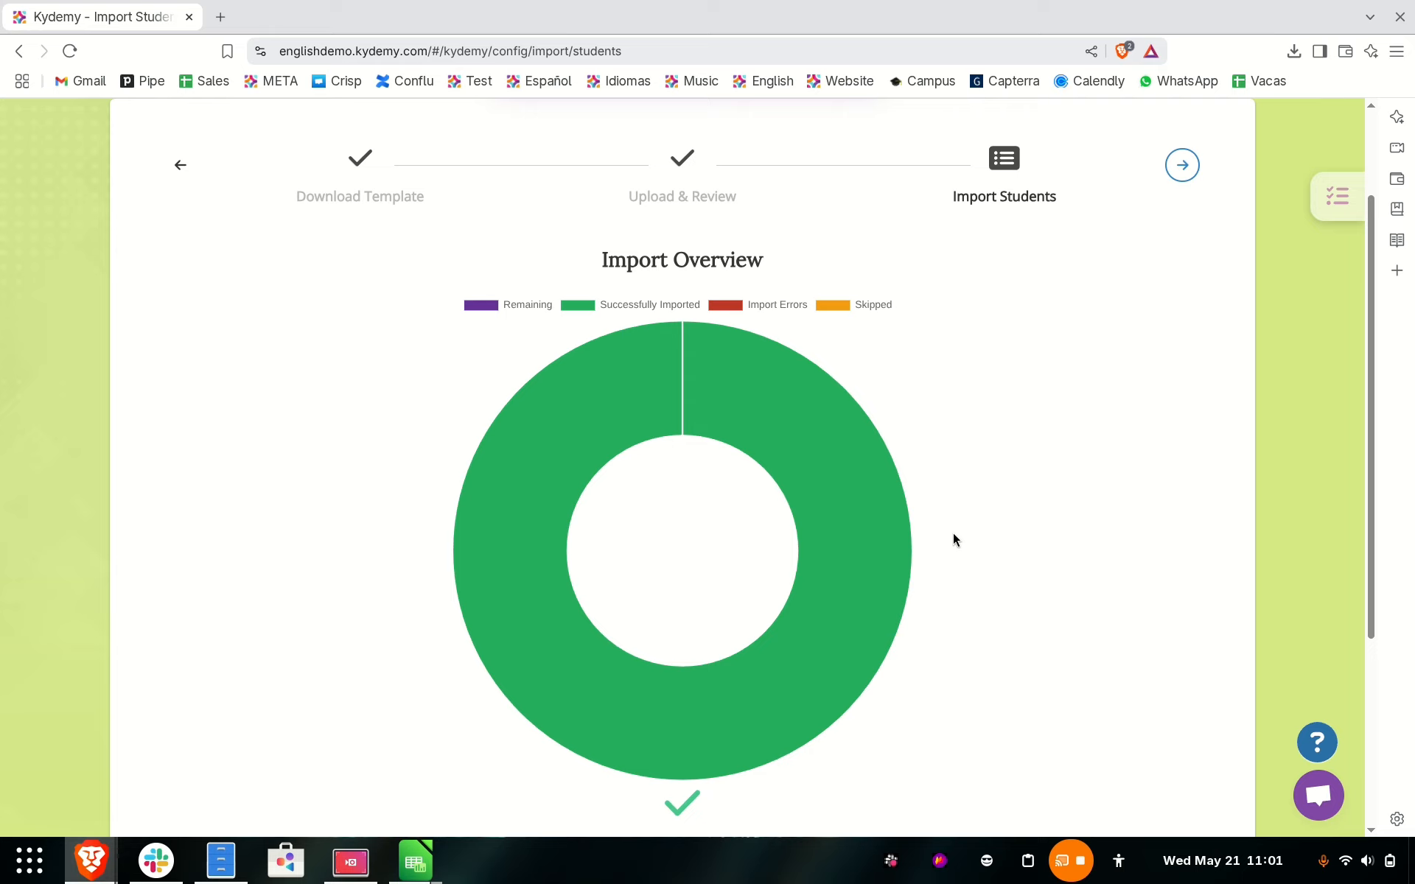
pyautogui.scroll(-4, 971, 545)
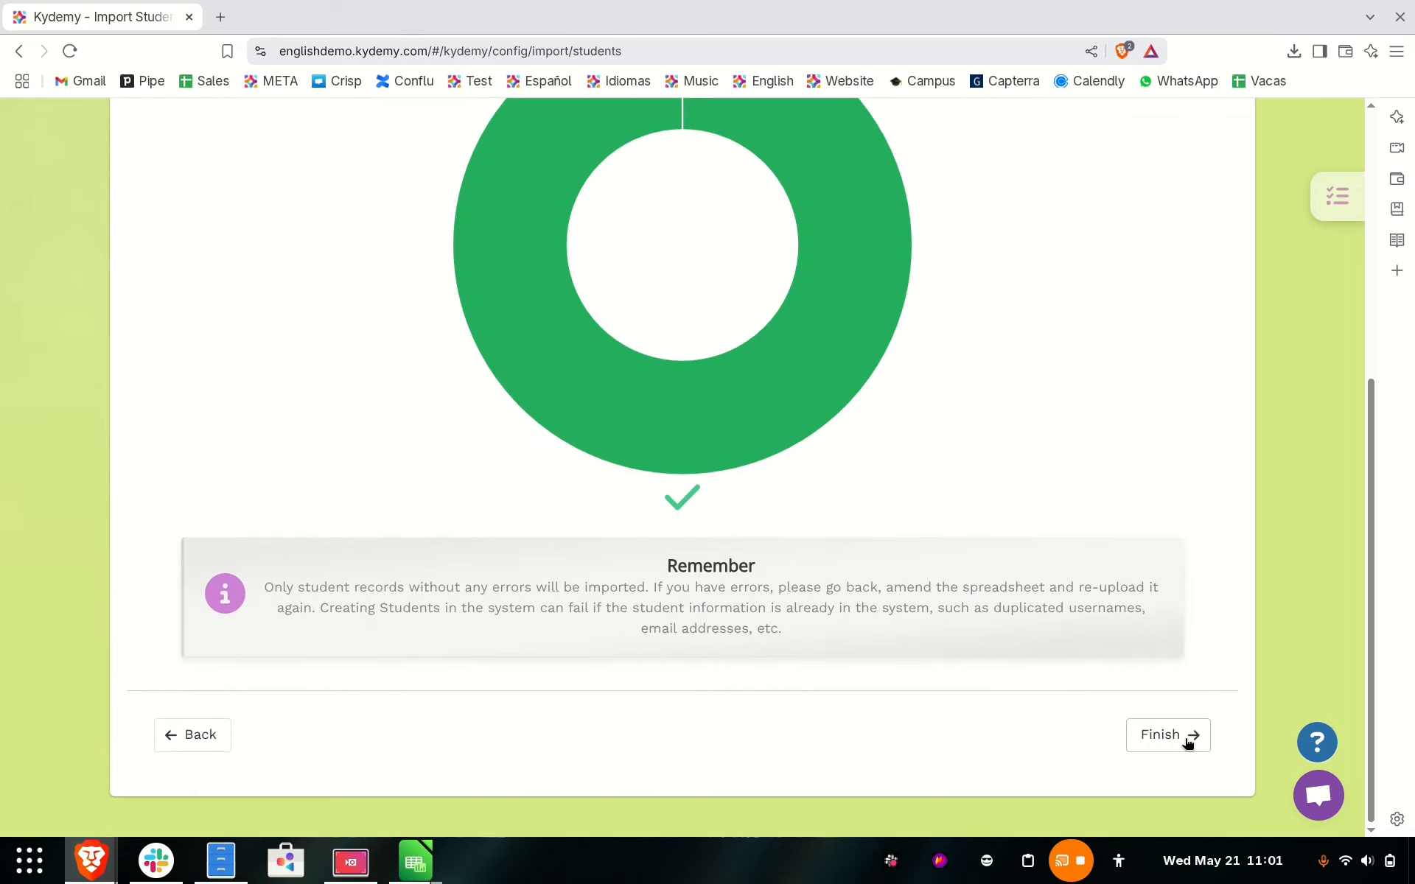
pyautogui.click(1186, 739)
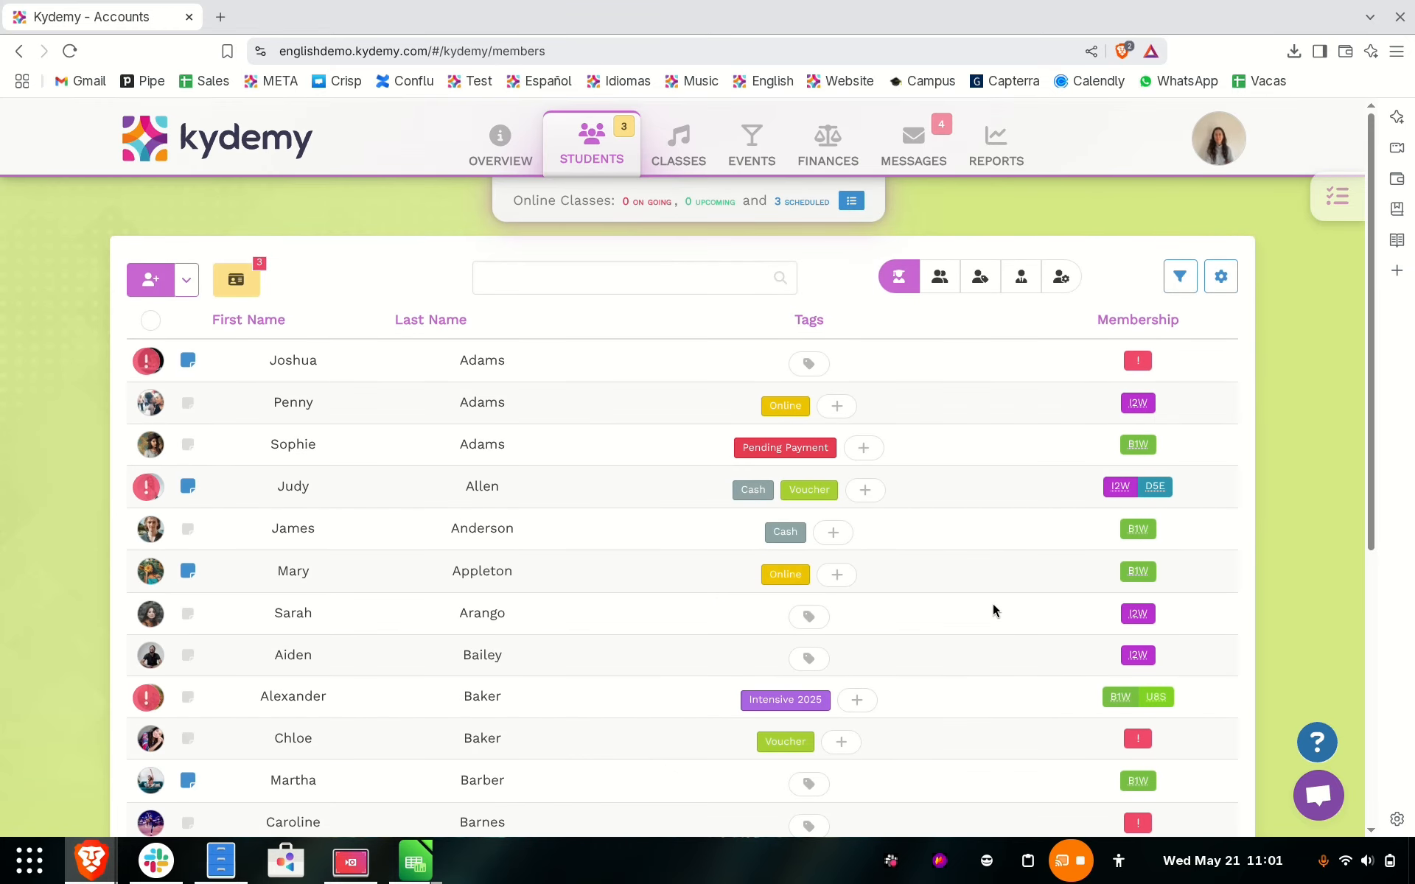